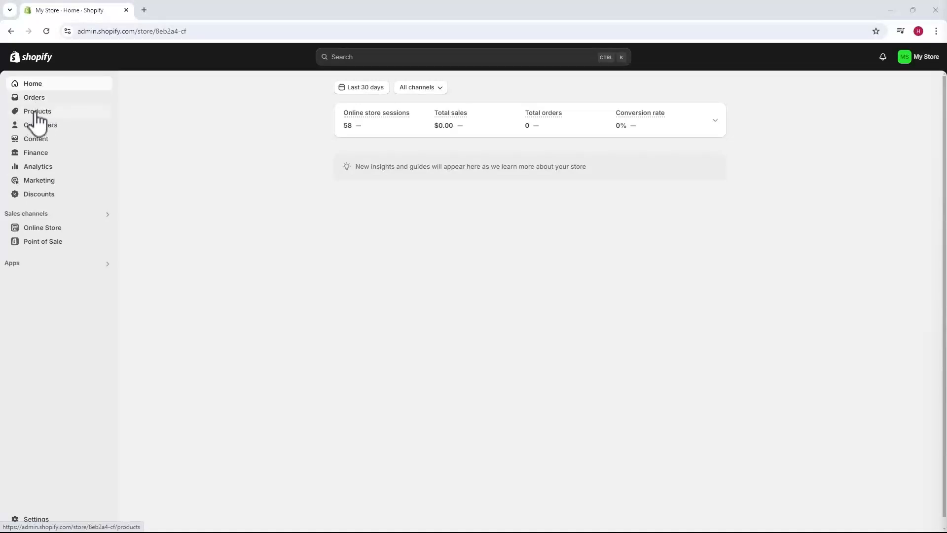
# Step: Start a new product titled "WordPress T-shirt" and enter a description of its 100% cotton fabric and water-based hand printing
pyautogui.click(37, 112)
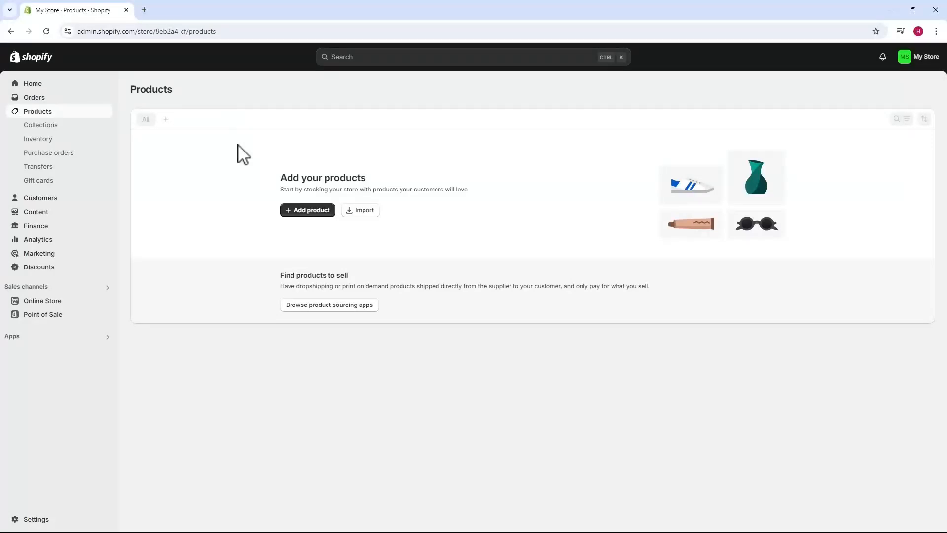
pyautogui.click(296, 210)
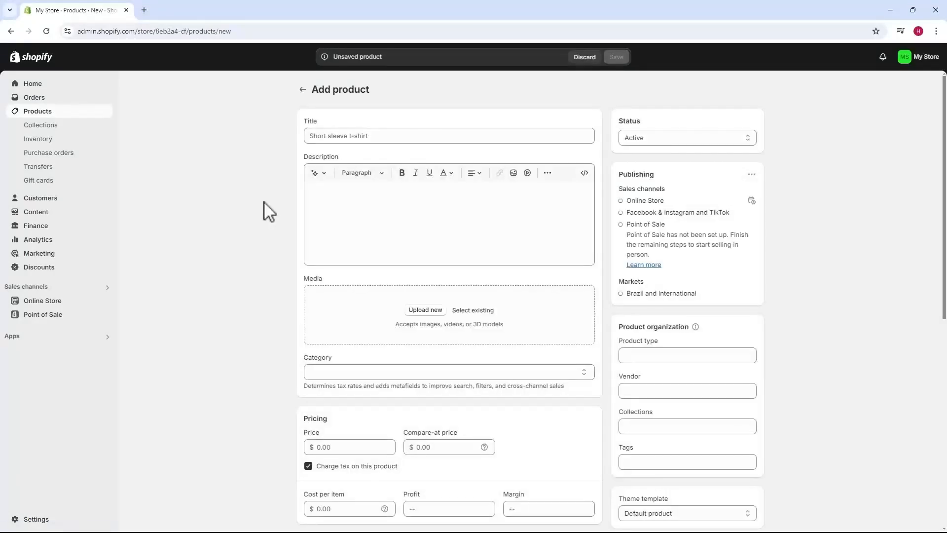
pyautogui.click(307, 136)
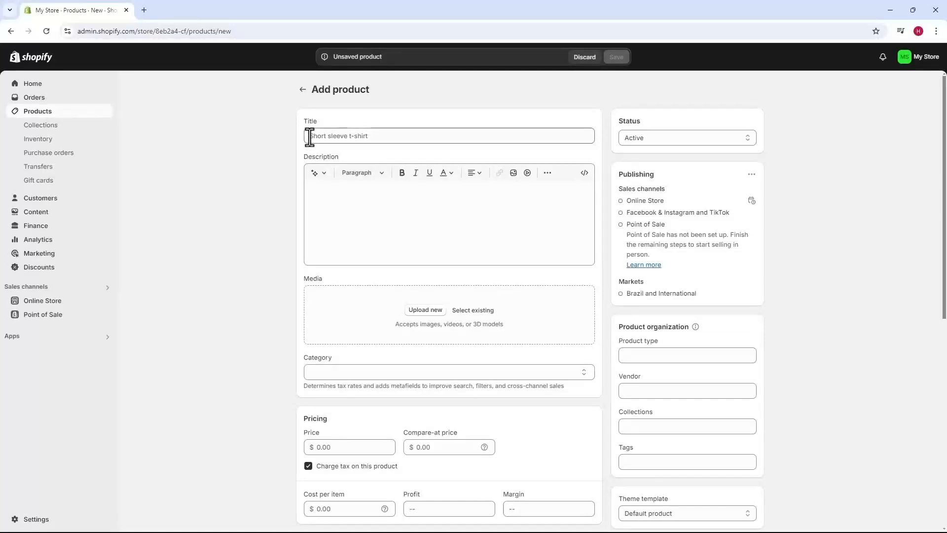
pyautogui.write('WordPress T-shirt')
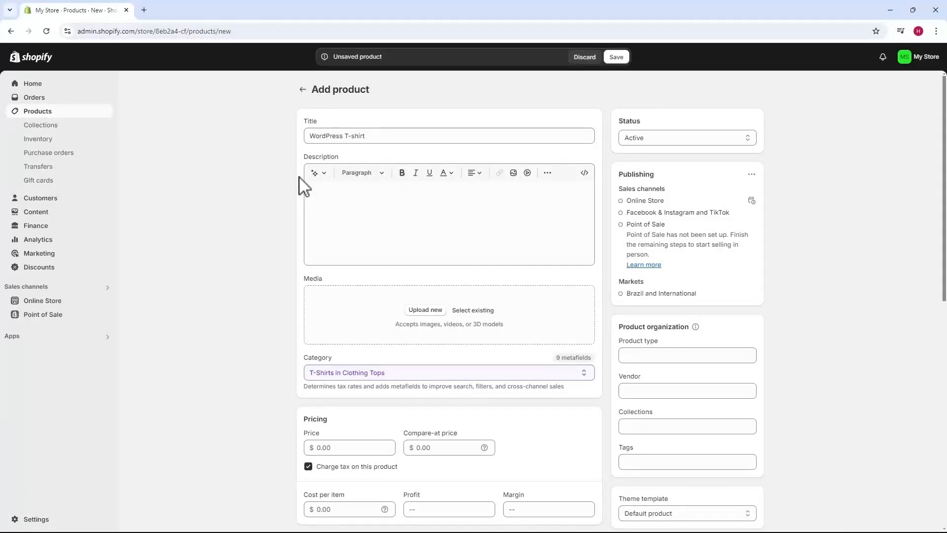
pyautogui.click(321, 190)
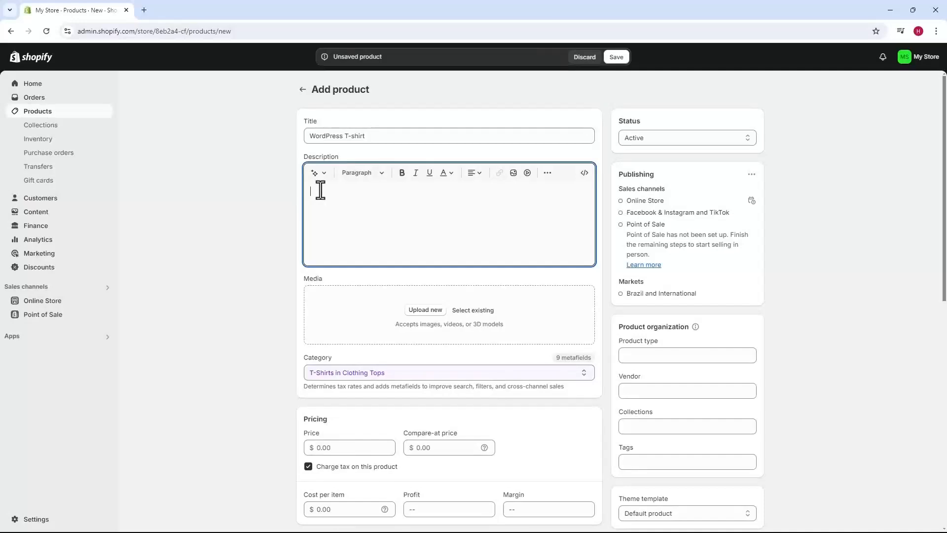
pyautogui.write('We use 100% cotton yarn 30 combed knit fabric to make our t-shirts. We print each one by hand, using water-based ink, ensuring greater quality and durability for you!')
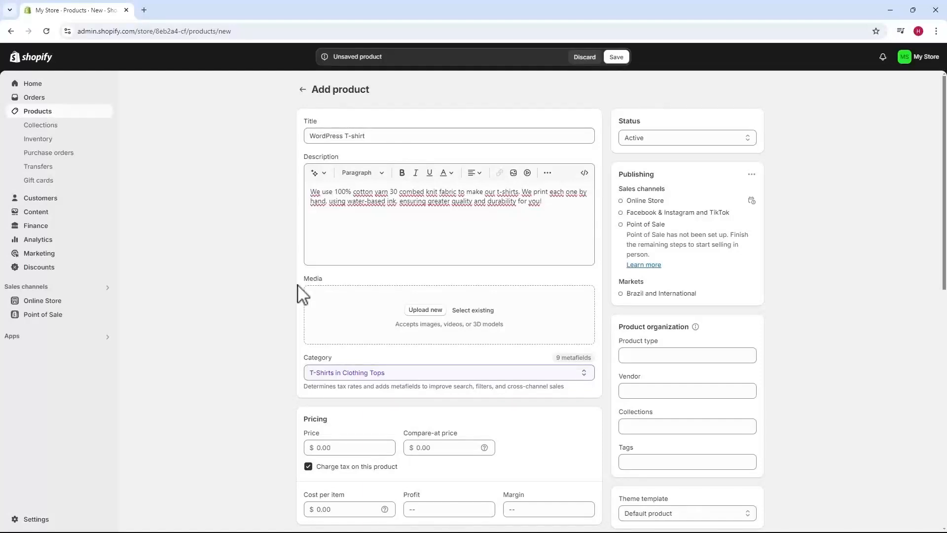
# Step: Upload the three images 1-1, 1-2 and 2 from the Tutorial folder as the product's media
pyautogui.click(312, 295)
pyautogui.click(426, 311)
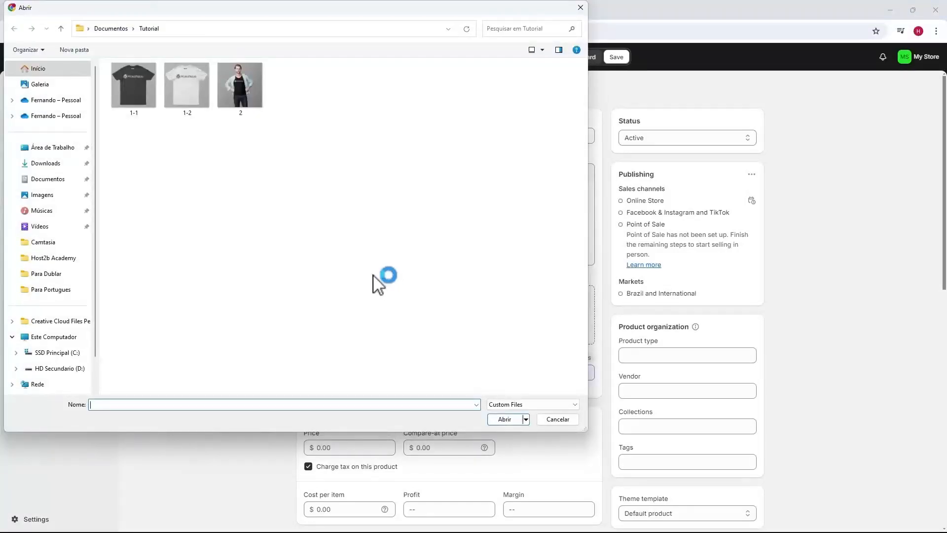
pyautogui.moveTo(289, 111); pyautogui.dragTo(137, 89)
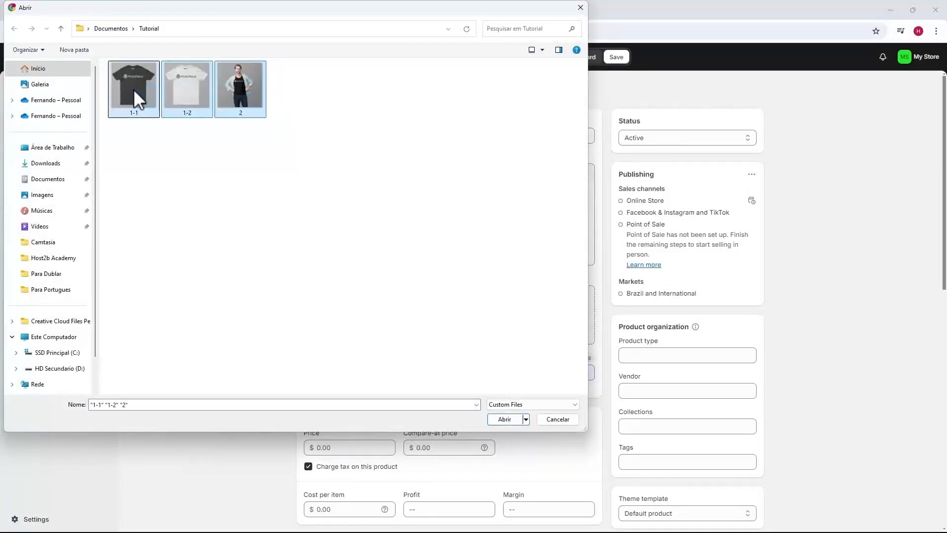
pyautogui.click(505, 419)
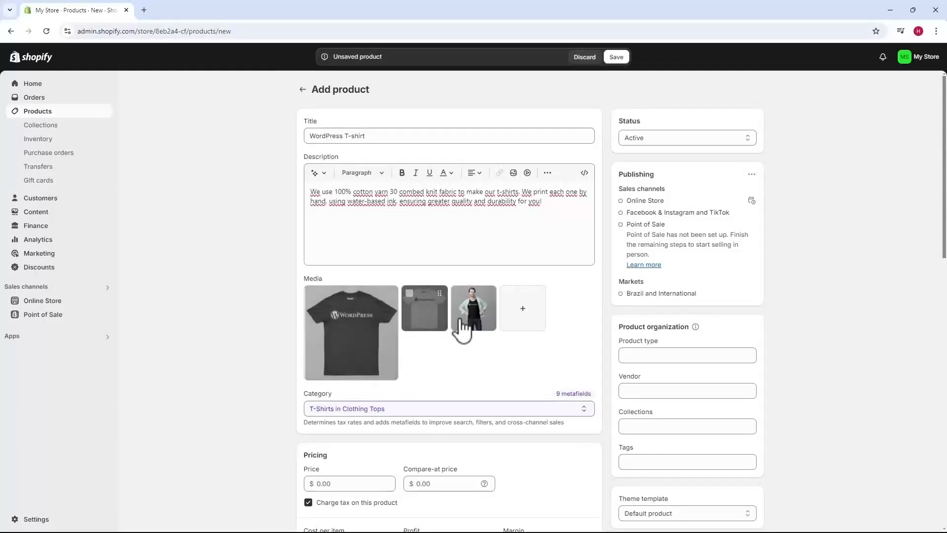
# Step: Browse the product categories and change the suggested T-Shirts category to Health & Beauty
pyautogui.scroll(-3, 295, 242)
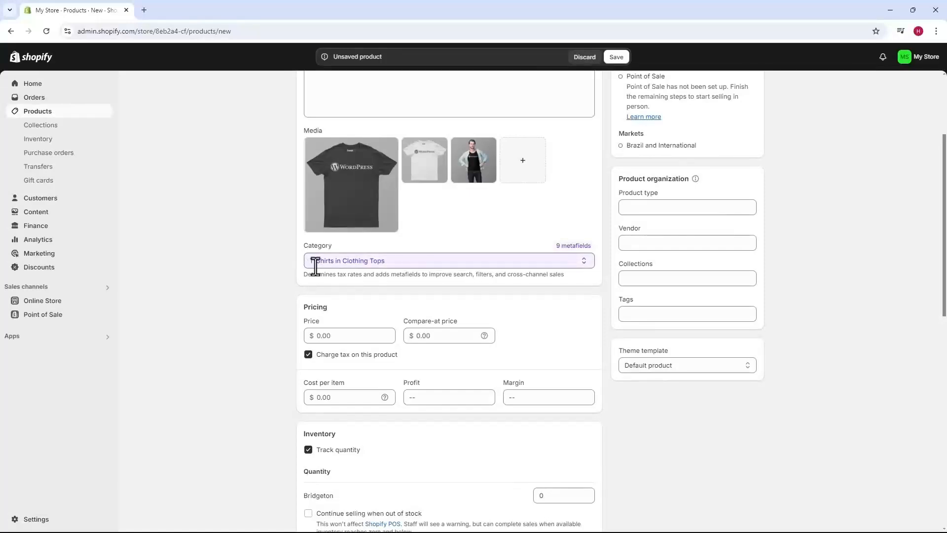
pyautogui.click(392, 261)
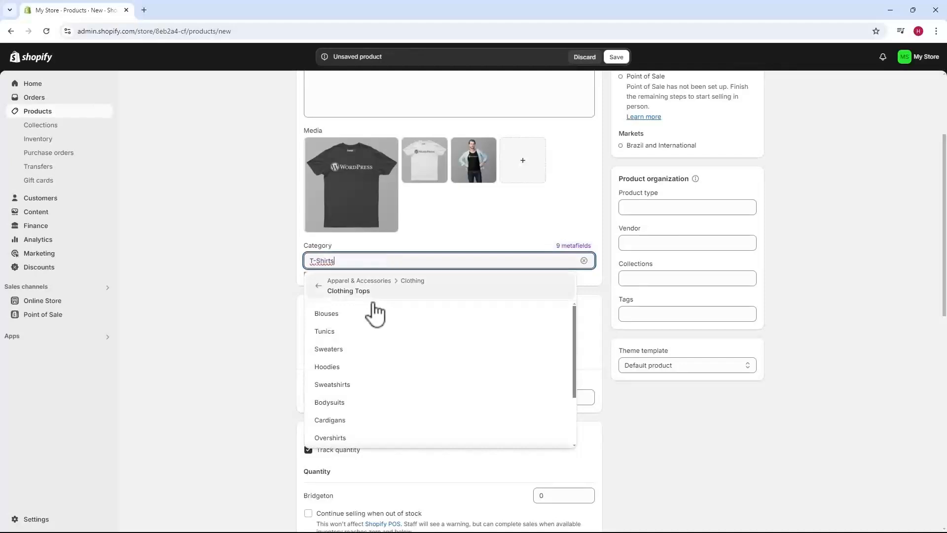
pyautogui.scroll(-2, 370, 322)
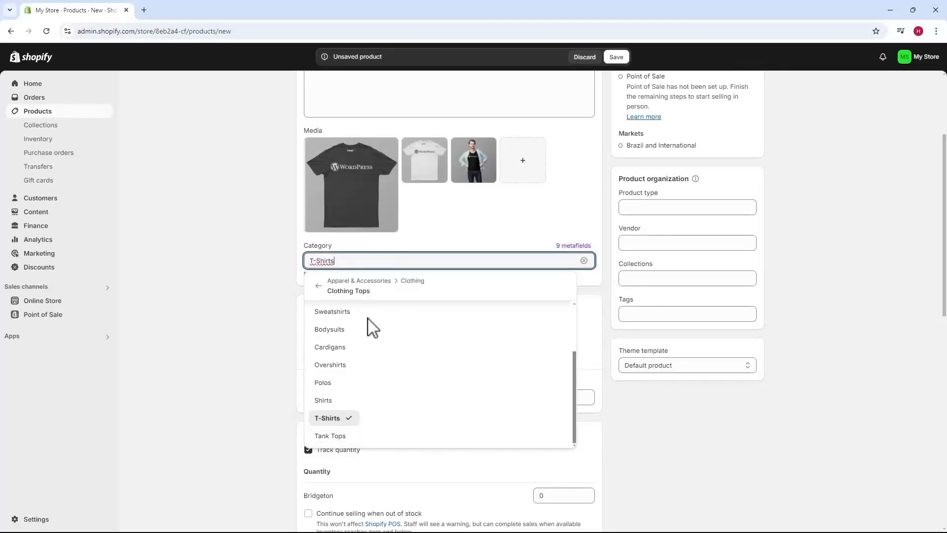
pyautogui.click(356, 419)
pyautogui.scroll(-2, 361, 321)
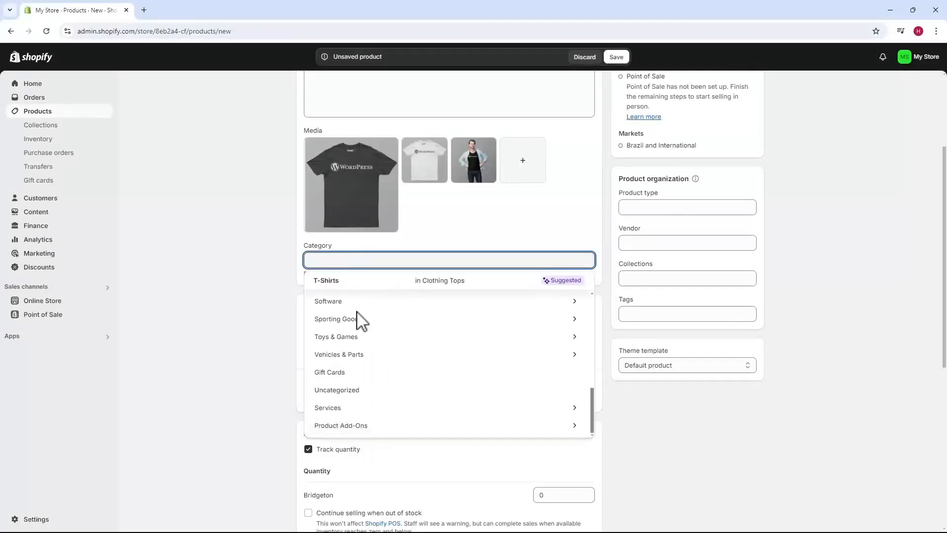
pyautogui.scroll(4, 351, 328)
pyautogui.click(348, 331)
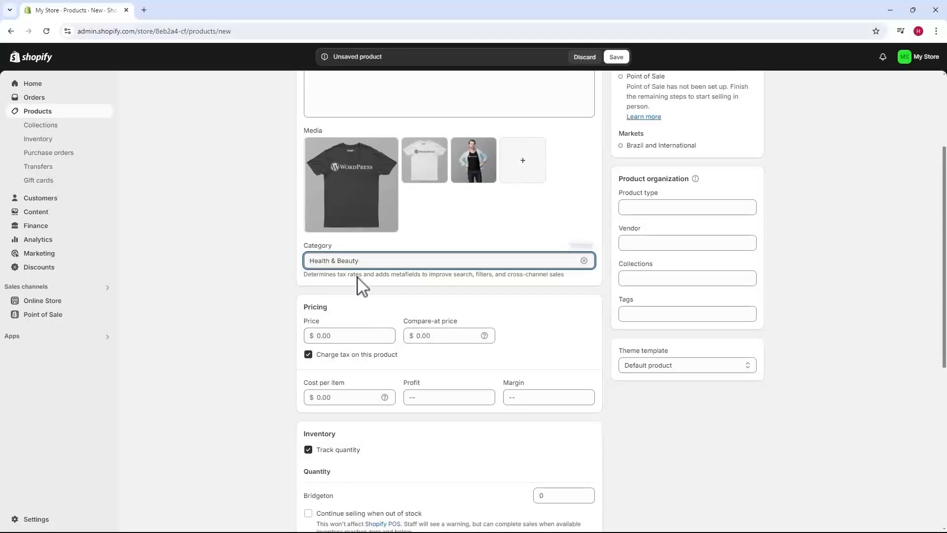
# Step: Search the categories for "t-shirt" and set the product category to T-Shirts in Sports Fan Accessories
pyautogui.click(360, 260)
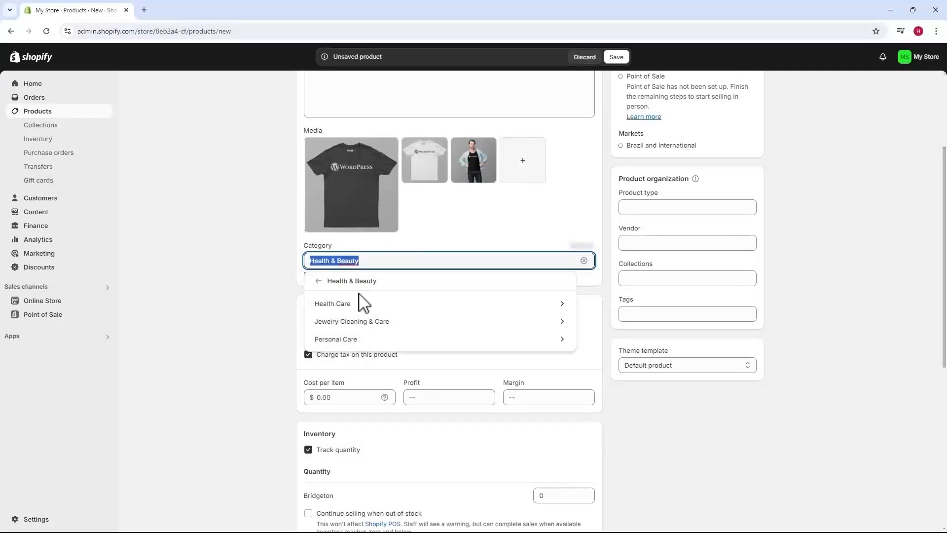
pyautogui.write('t-shirt')
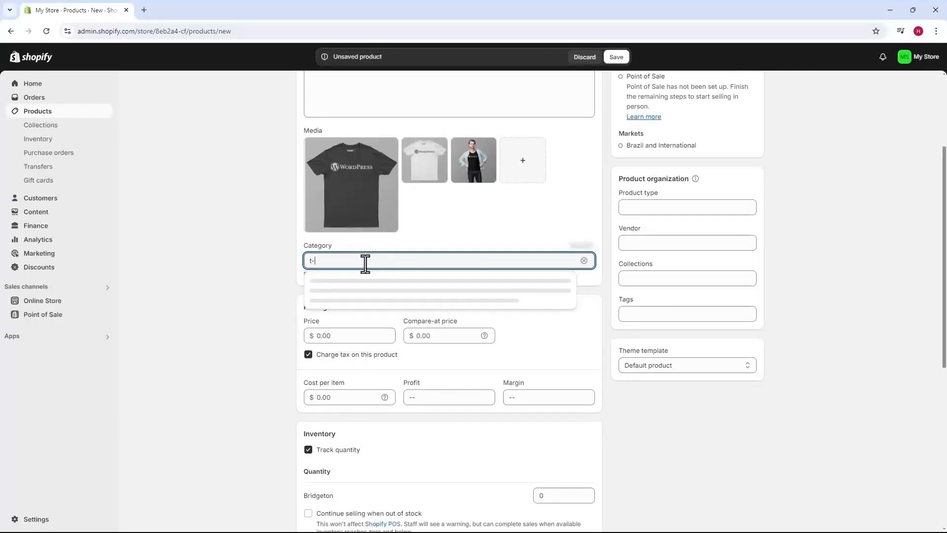
pyautogui.click(349, 290)
# Step: Set the product's price to $25.00 and its compare-at price to $50.00
pyautogui.scroll(-2, 281, 274)
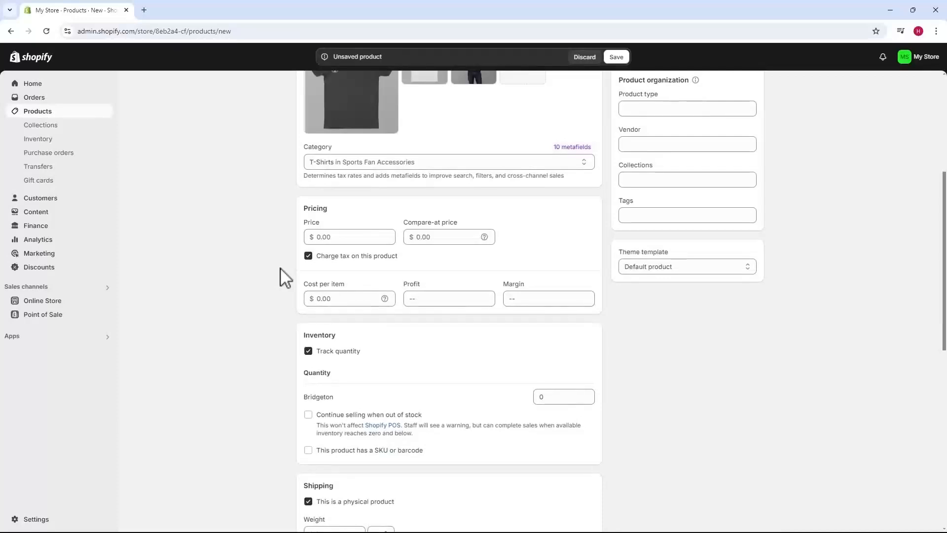
pyautogui.click(305, 216)
pyautogui.click(313, 235)
pyautogui.click(313, 236)
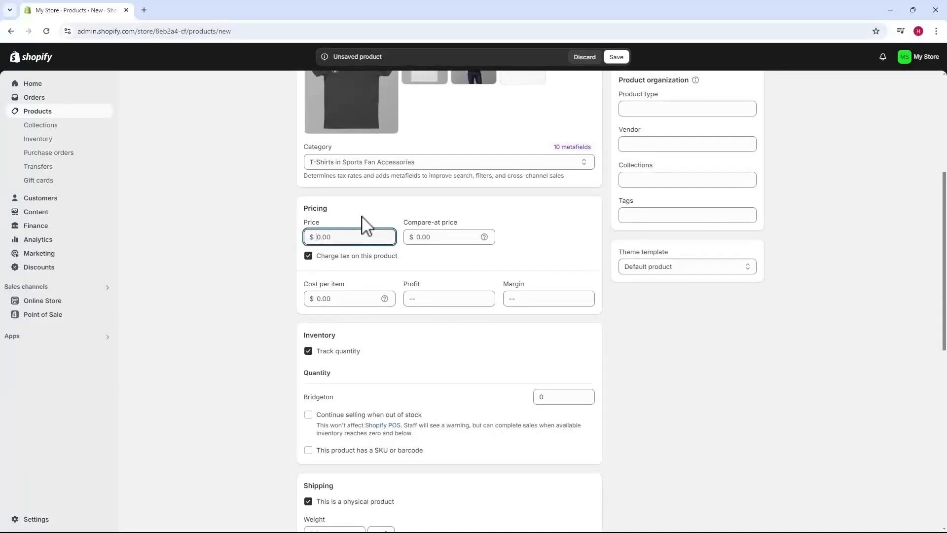
pyautogui.write('25')
pyautogui.click(332, 248)
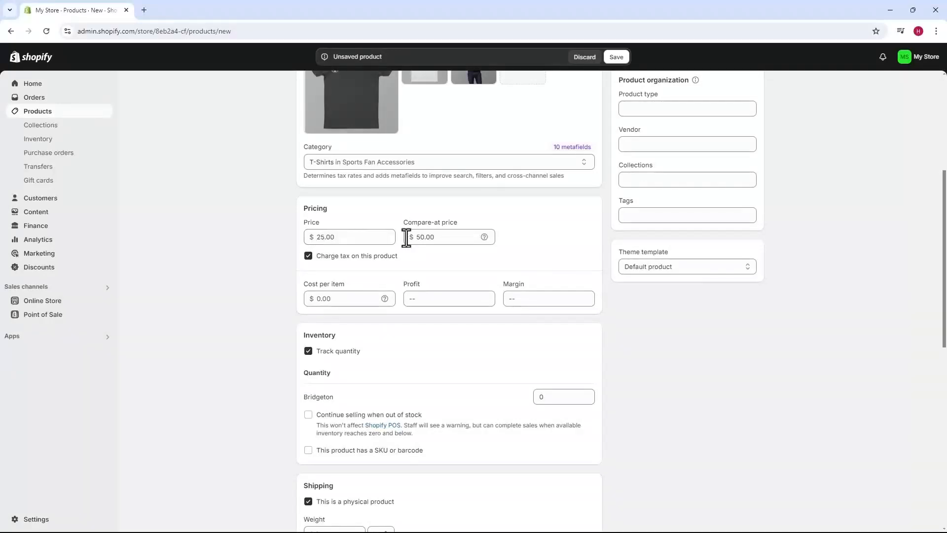
# Step: Clear the compare-at price and turn off charging tax on this product
pyautogui.moveTo(413, 238); pyautogui.dragTo(428, 249)
pyautogui.press('BackSpace')
pyautogui.click(427, 249)
pyautogui.click(308, 257)
# Step: Turn quantity tracking off and back on for the product
pyautogui.scroll(-2, 298, 288)
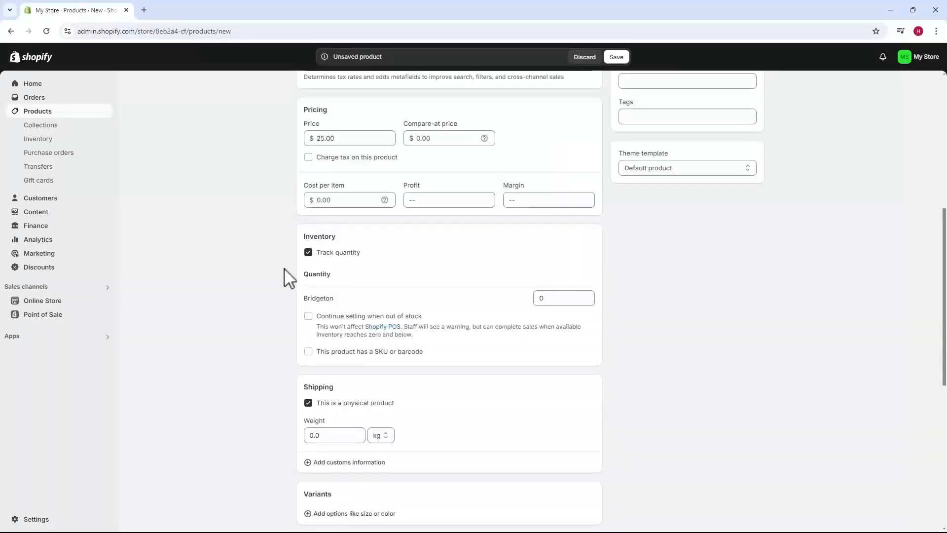
pyautogui.click(308, 252)
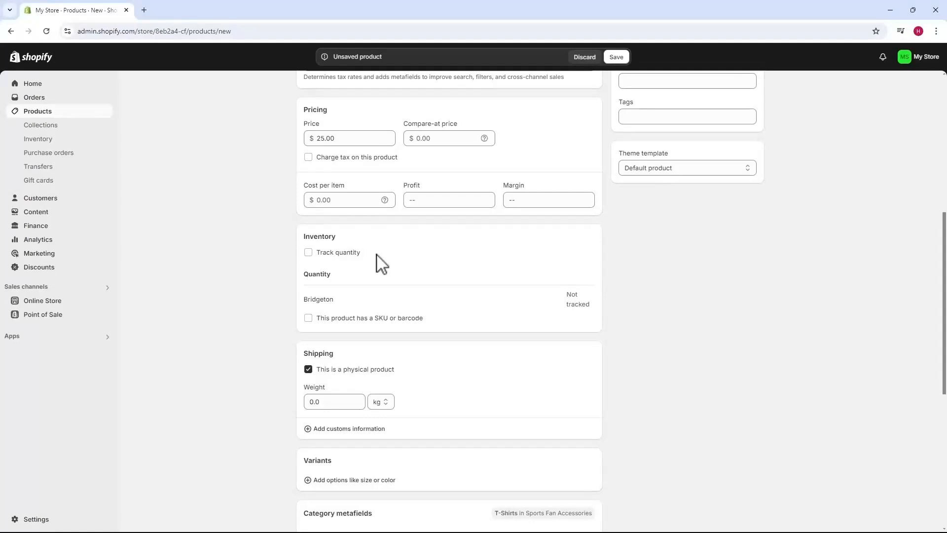
pyautogui.click(308, 253)
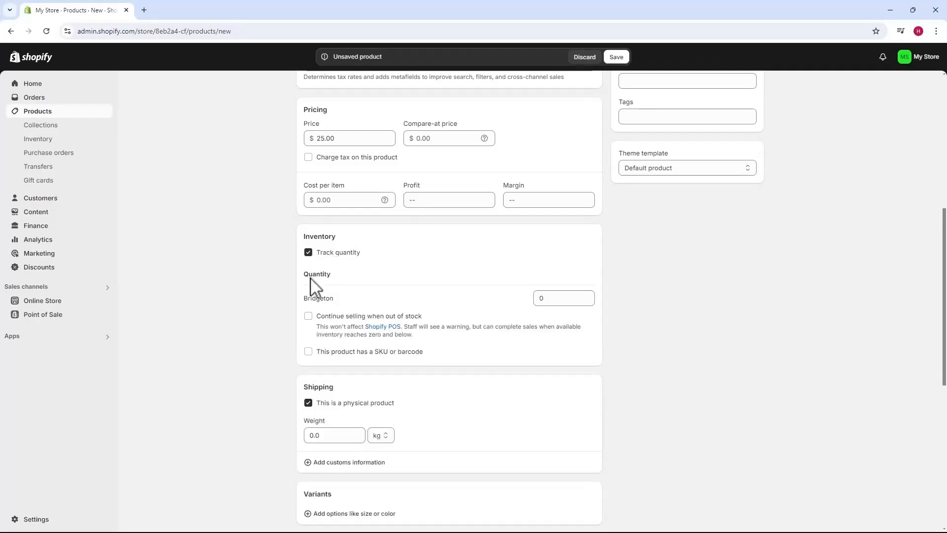
# Step: Set the available inventory quantity at the Bridgeton location to 10
pyautogui.moveTo(303, 278); pyautogui.dragTo(327, 276)
pyautogui.click(328, 277)
pyautogui.click(543, 296)
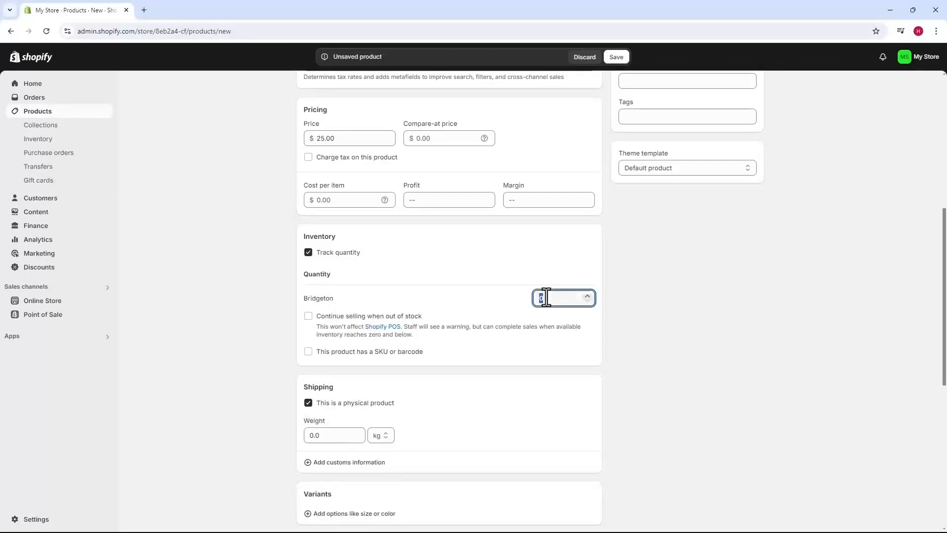
pyautogui.write('10')
pyautogui.click(527, 309)
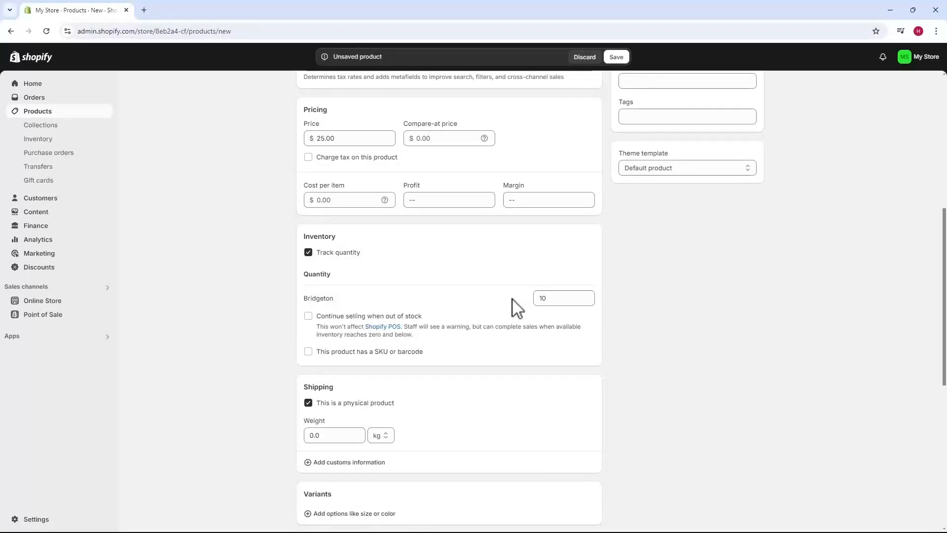
# Step: Switch on and off again the options to continue selling when out of stock and to have a SKU or barcode
pyautogui.click(309, 316)
pyautogui.click(309, 316)
pyautogui.click(308, 352)
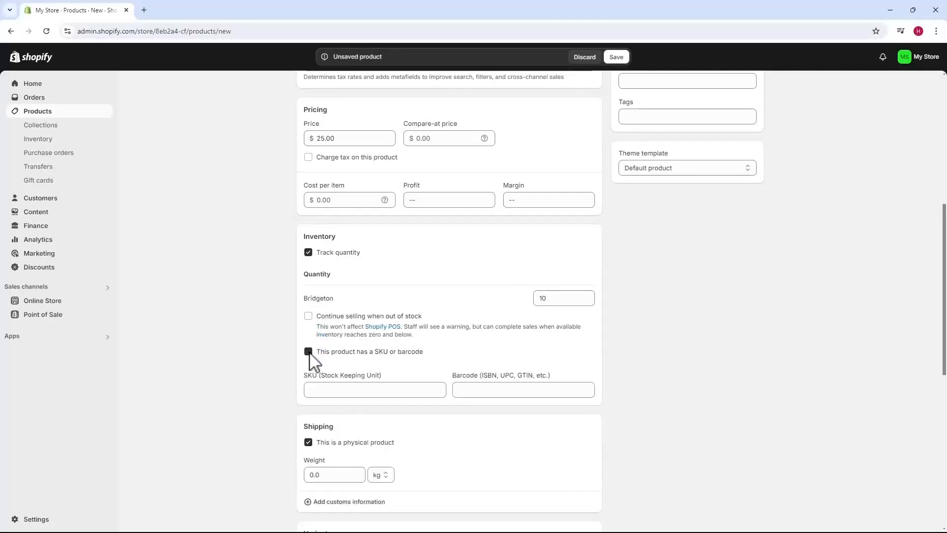
pyautogui.click(309, 352)
# Step: Turn the physical product setting under Shipping off and back on
pyautogui.scroll(-3, 276, 254)
pyautogui.click(276, 246)
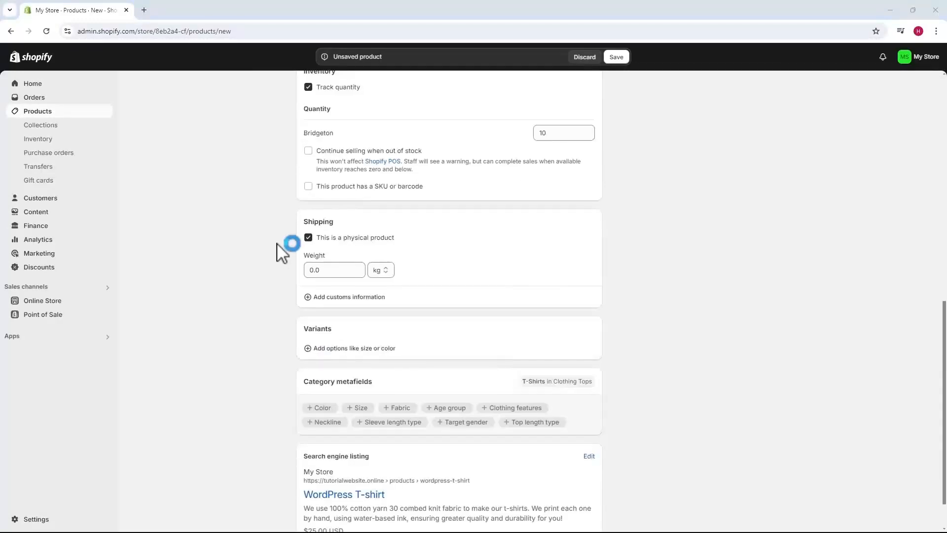
pyautogui.moveTo(305, 223); pyautogui.dragTo(346, 216)
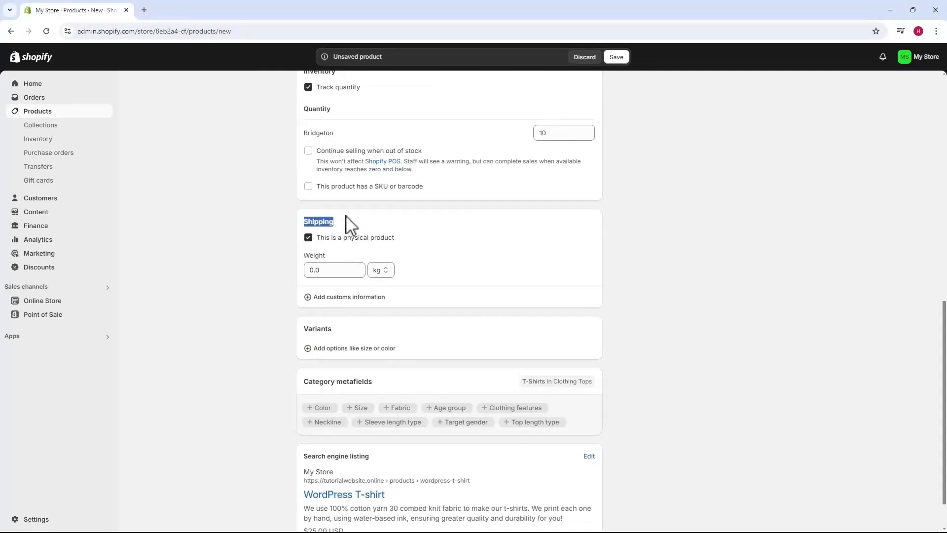
pyautogui.click(346, 217)
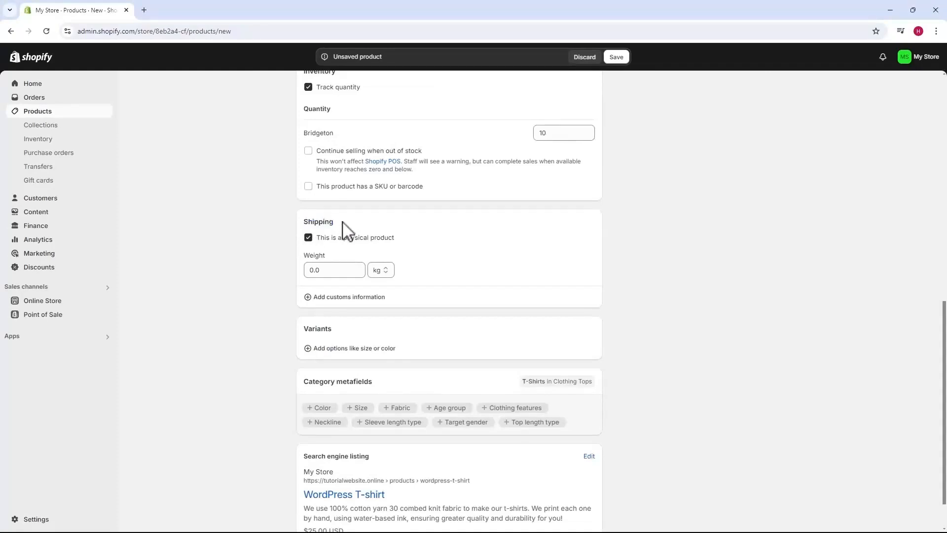
pyautogui.click(308, 238)
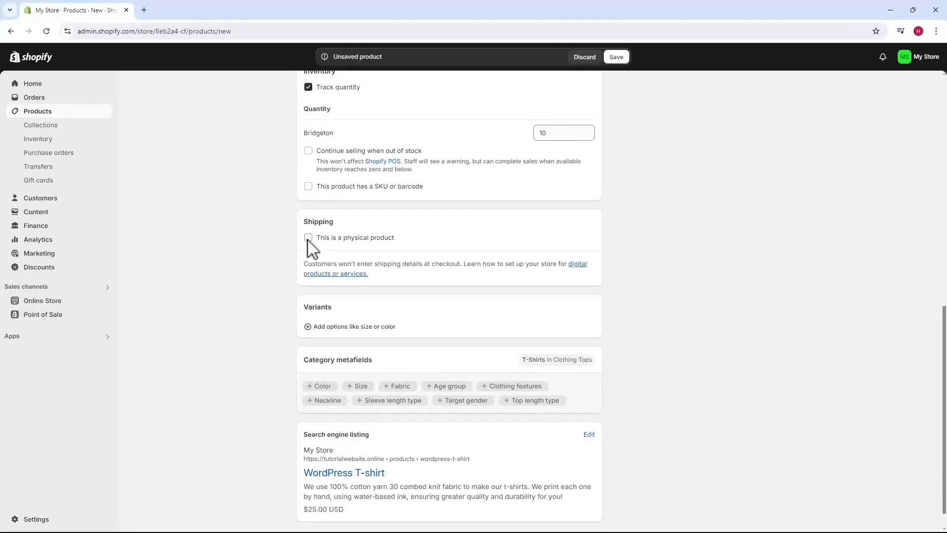
pyautogui.click(308, 238)
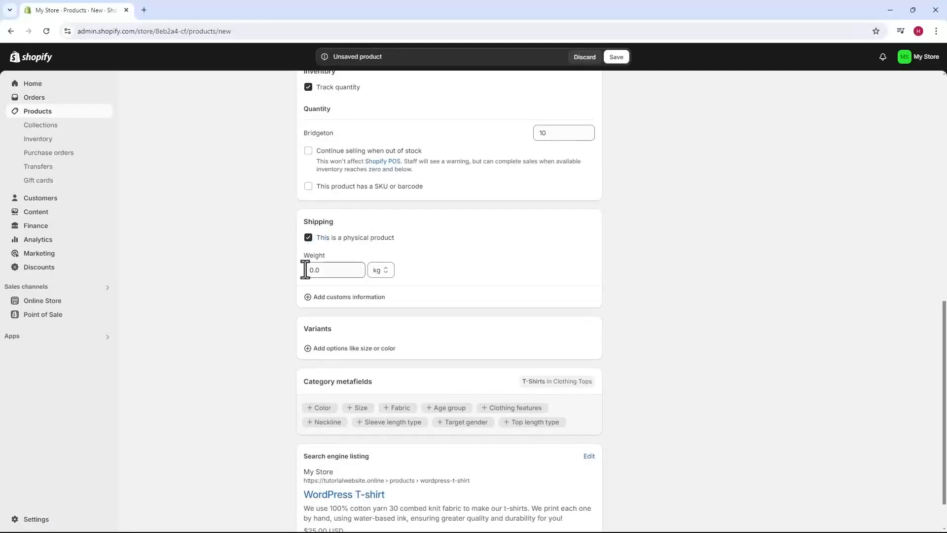
# Step: Try the available weight units, choose grams and set the product's shipping weight to 150 g
pyautogui.moveTo(302, 270); pyautogui.dragTo(341, 275)
pyautogui.click(379, 271)
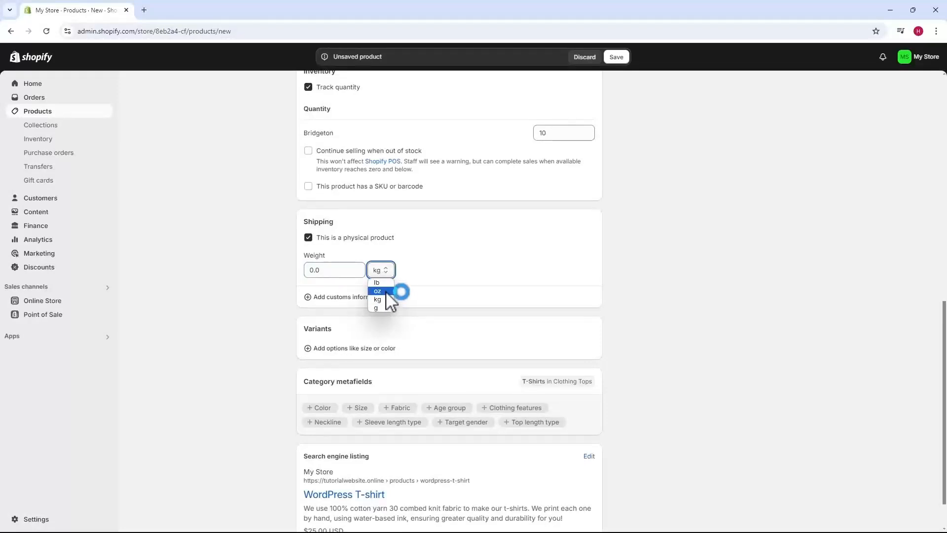
pyautogui.click(386, 286)
pyautogui.click(387, 274)
pyautogui.click(384, 300)
pyautogui.click(389, 274)
pyautogui.click(380, 308)
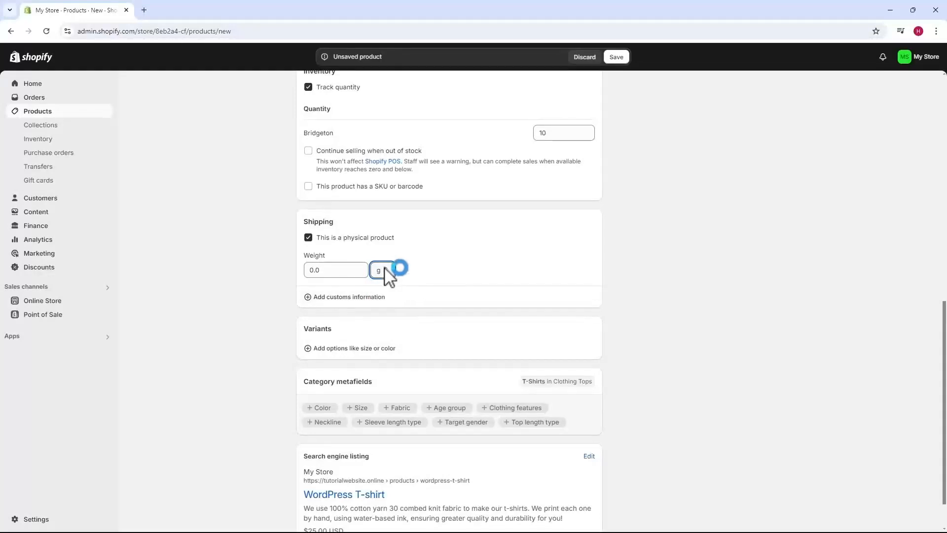
pyautogui.click(340, 273)
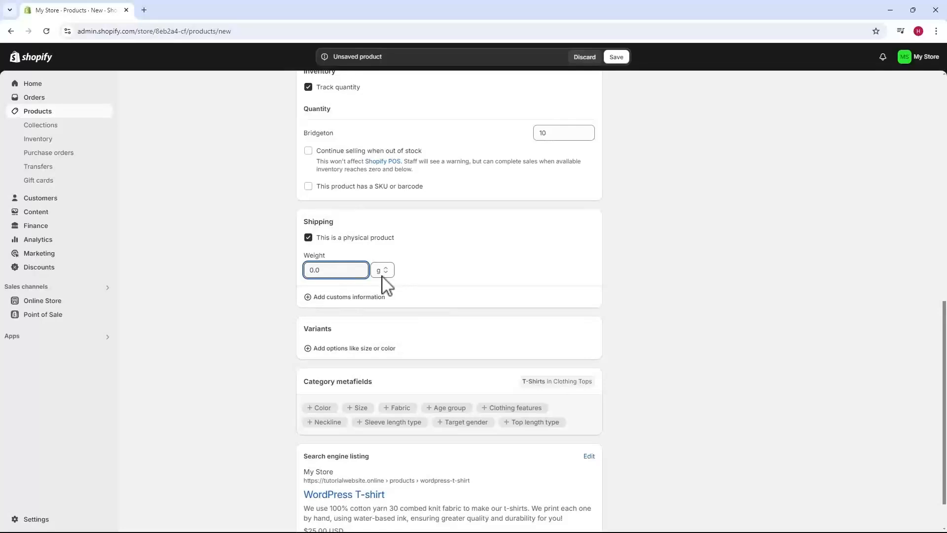
pyautogui.moveTo(311, 270); pyautogui.dragTo(349, 274)
pyautogui.write('150')
pyautogui.click(354, 257)
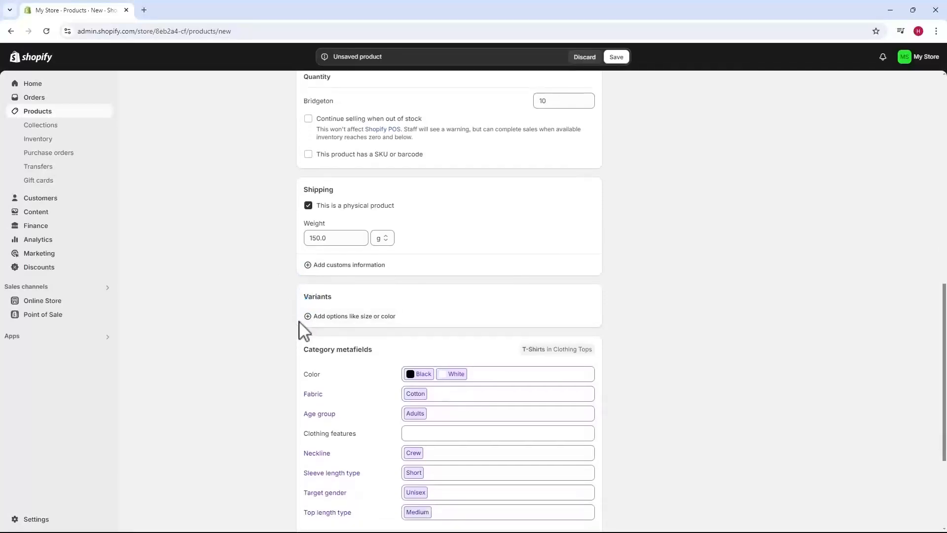
# Step: Add a Color option connected to the category metafield, with Black and White, to the product's variants
pyautogui.click(308, 320)
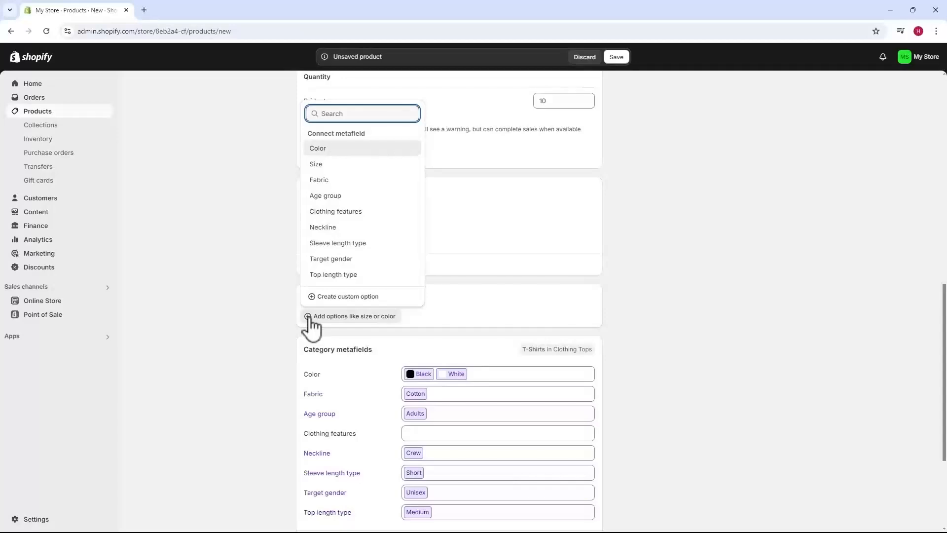
pyautogui.click(328, 154)
pyautogui.scroll(-1, 335, 212)
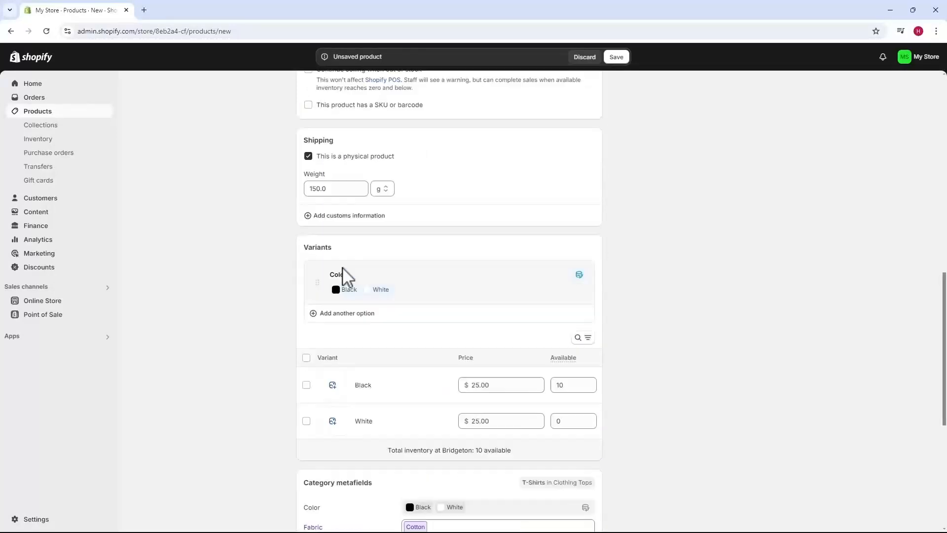
pyautogui.click(373, 261)
pyautogui.scroll(10, 390, 310)
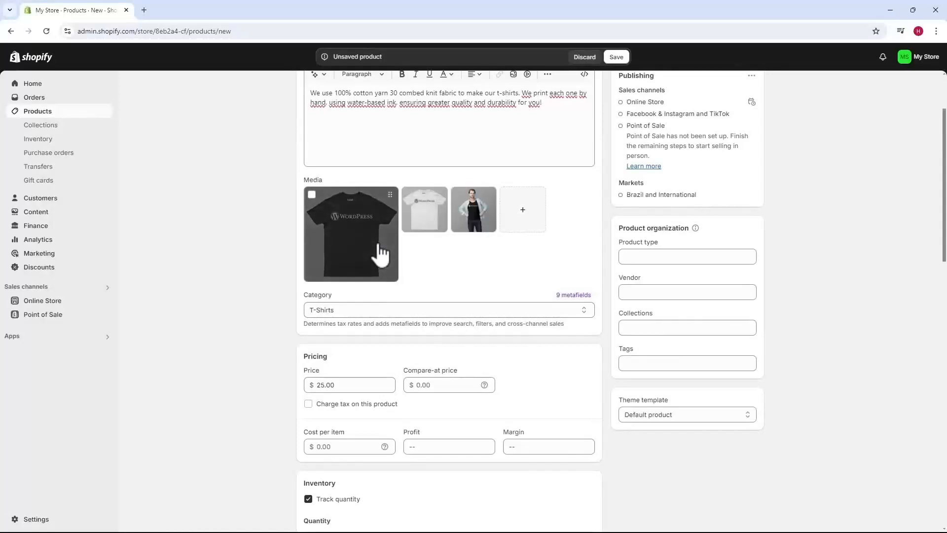
pyautogui.scroll(-9, 390, 249)
pyautogui.scroll(-2, 351, 332)
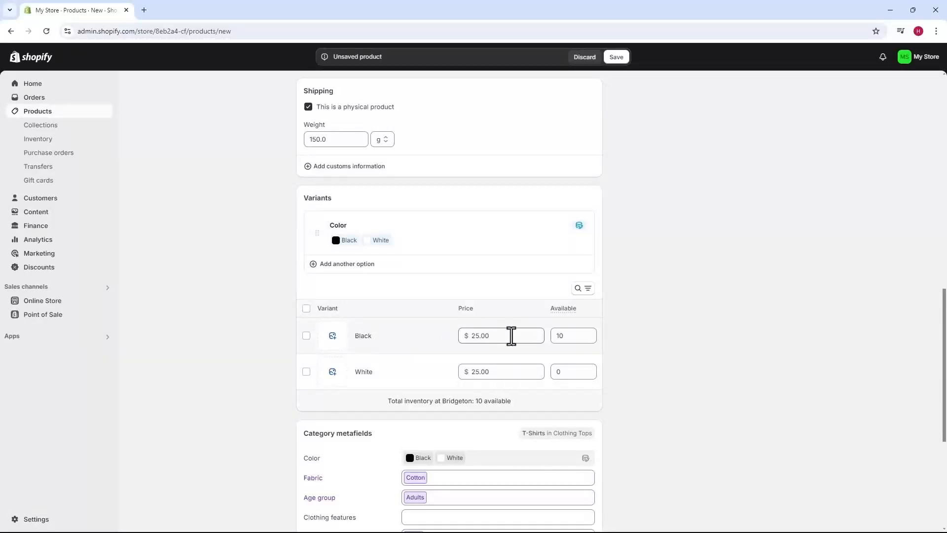
# Step: Add a second variant option for Size with the values S, M, L and XL
pyautogui.click(335, 264)
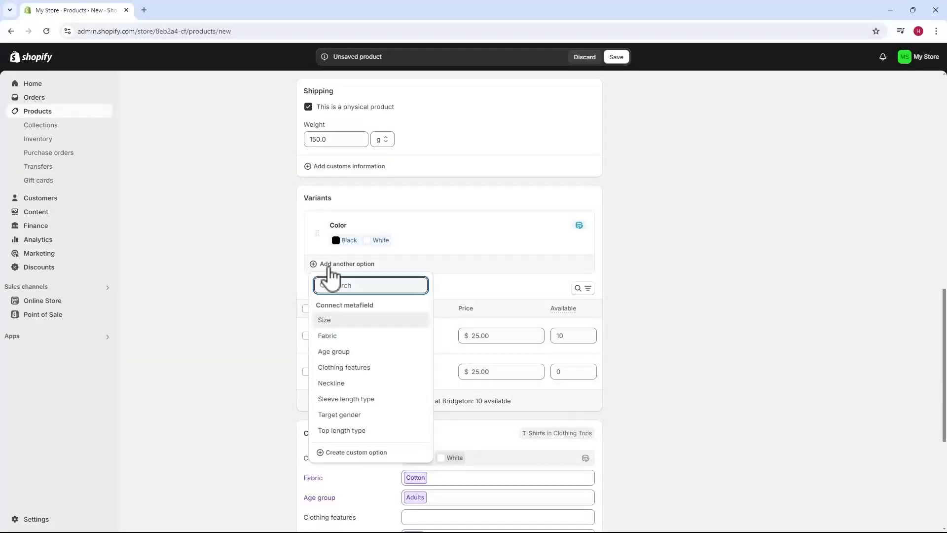
pyautogui.click(333, 327)
pyautogui.click(351, 178)
pyautogui.click(351, 195)
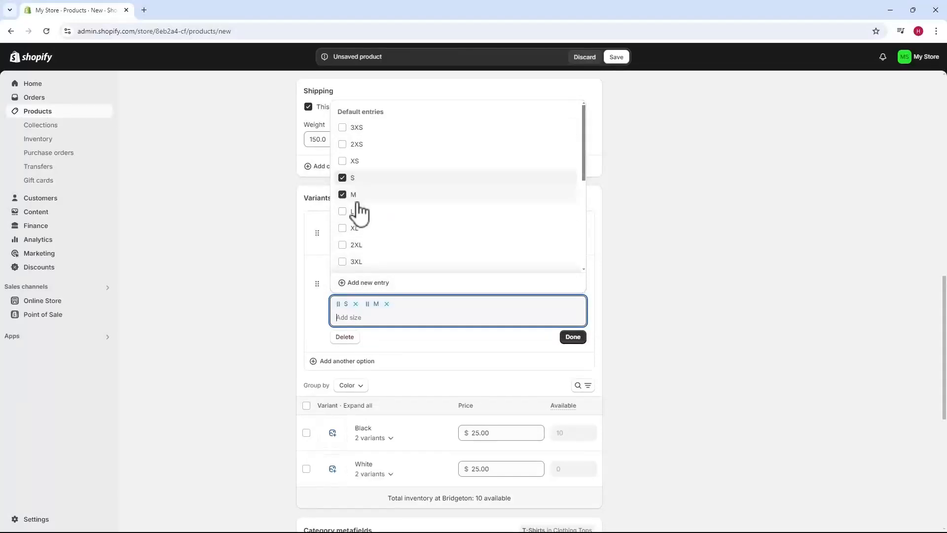
pyautogui.click(351, 212)
pyautogui.click(352, 229)
pyautogui.click(572, 337)
# Step: Expand the Black variant group and review the price and available quantity of each size
pyautogui.scroll(-1, 414, 306)
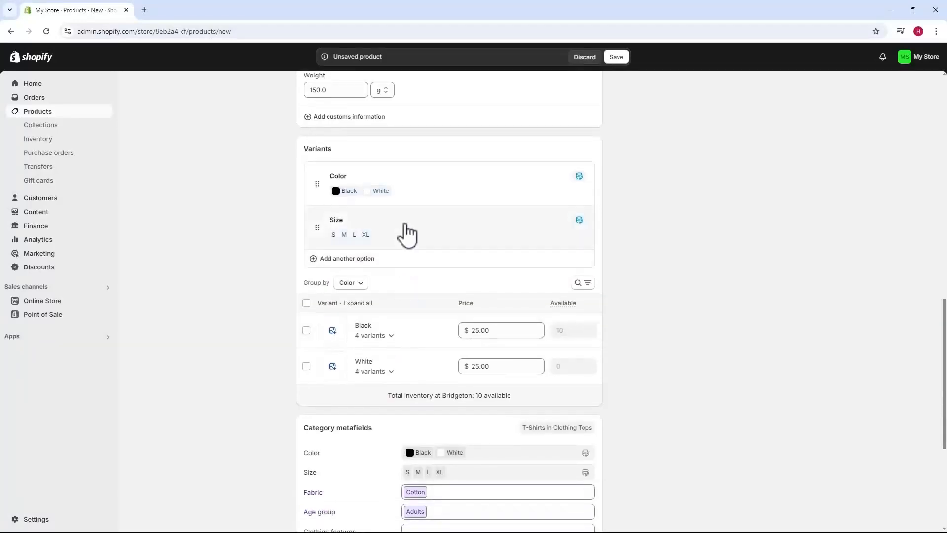
pyautogui.click(393, 336)
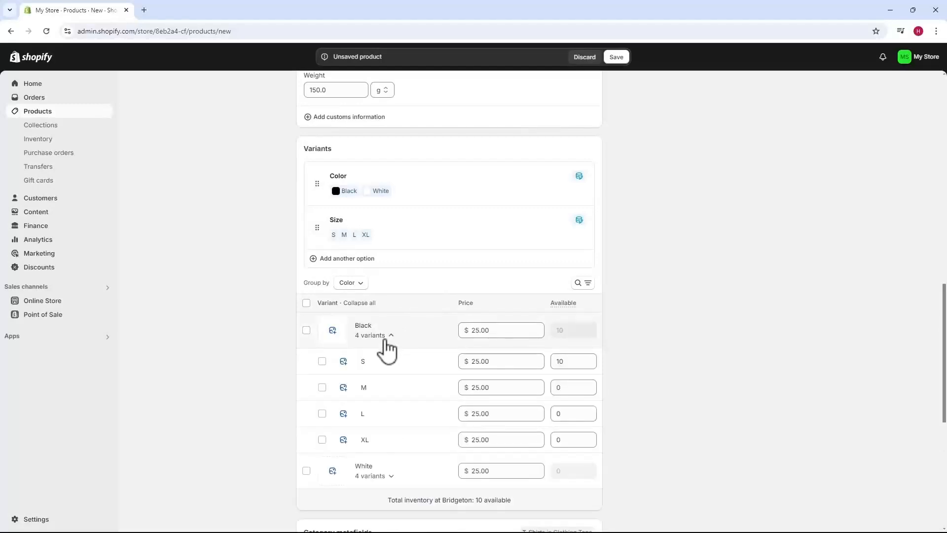
pyautogui.scroll(-1, 389, 340)
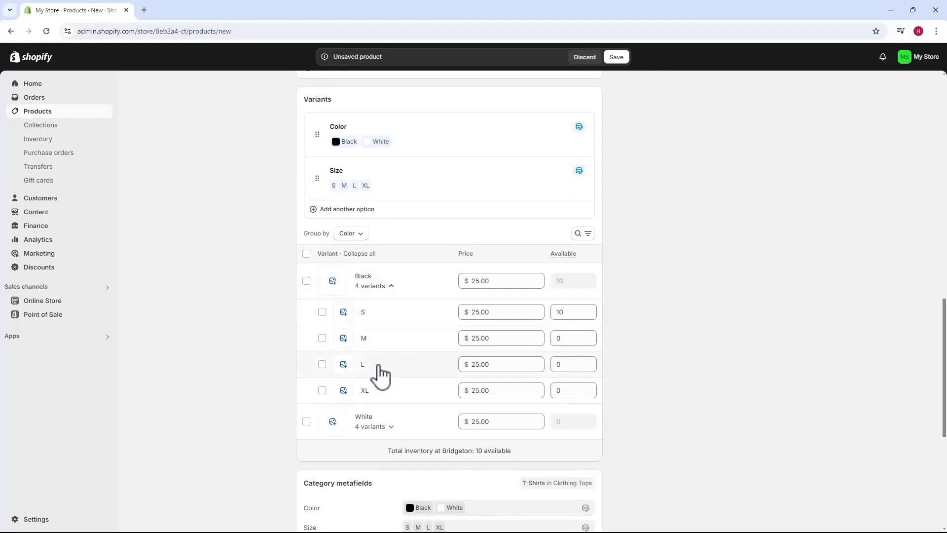
pyautogui.scroll(2, 380, 304)
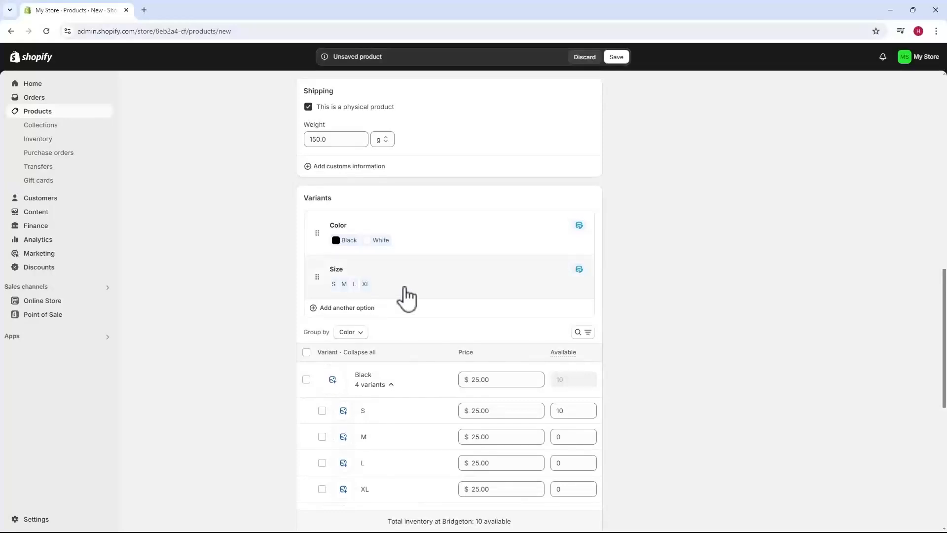
# Step: Delete the Size and Color options from the variants and look through the list of options that can be added
pyautogui.click(422, 291)
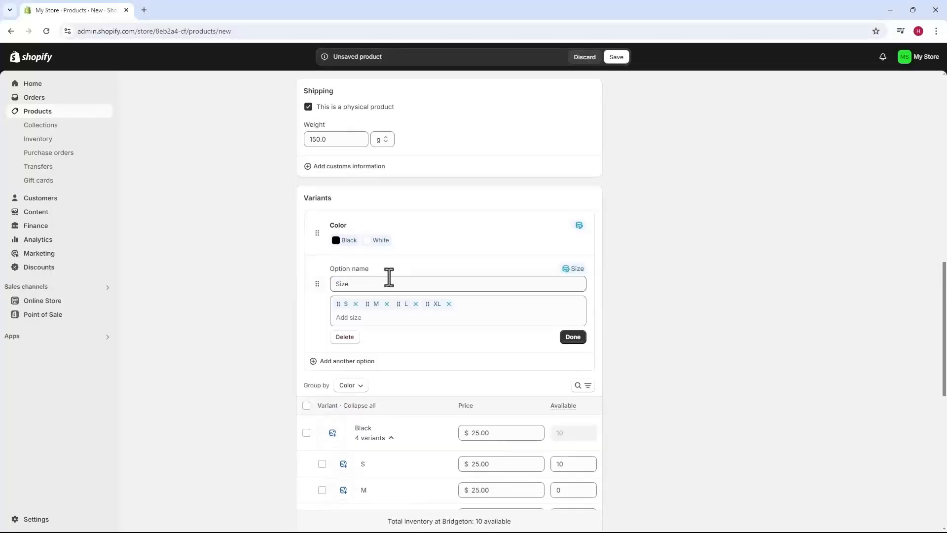
pyautogui.click(345, 337)
pyautogui.click(401, 250)
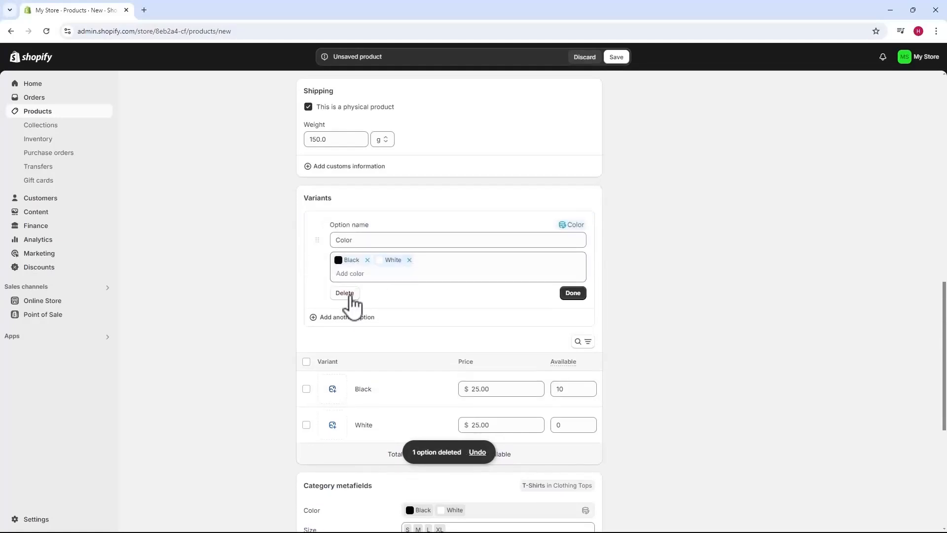
pyautogui.click(345, 293)
pyautogui.click(352, 218)
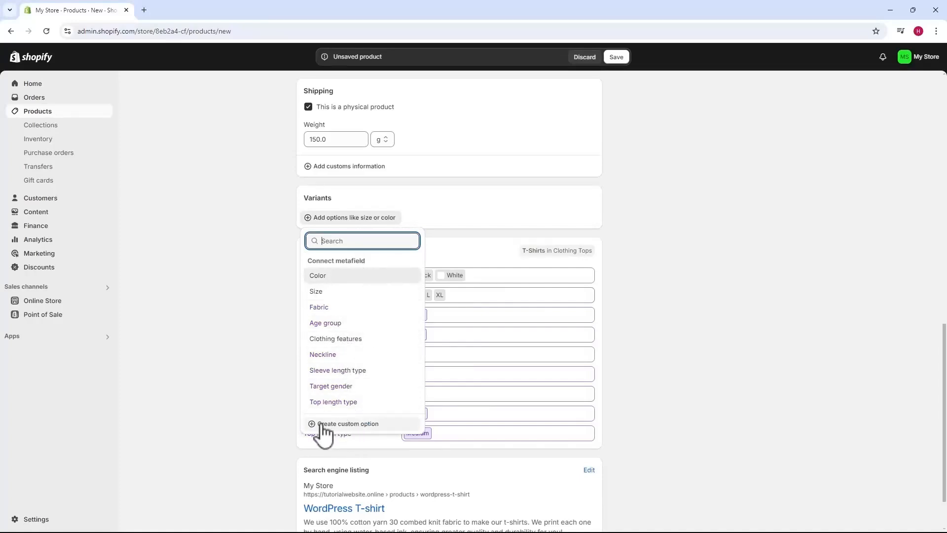
pyautogui.click(223, 347)
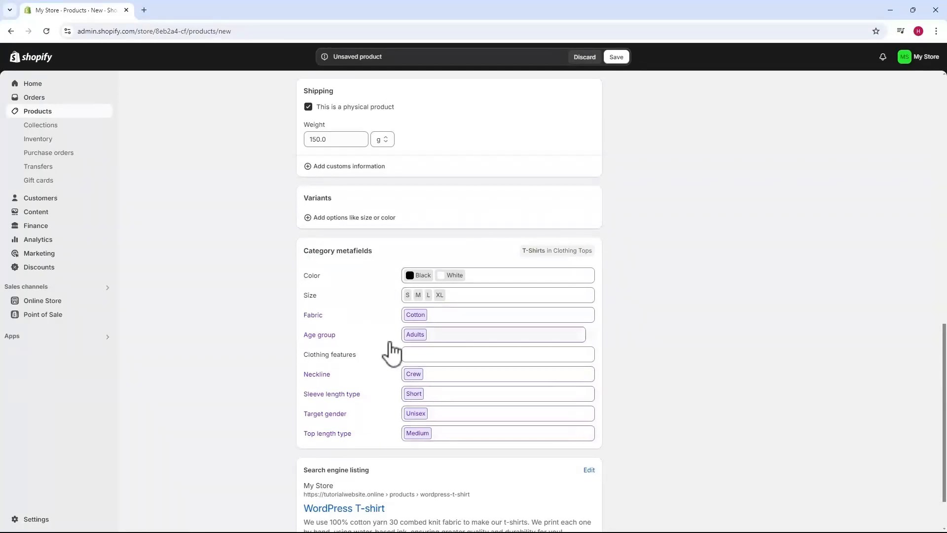
# Step: Clear Black and White from the Color category metafield
pyautogui.scroll(3, 391, 354)
pyautogui.scroll(10, 387, 380)
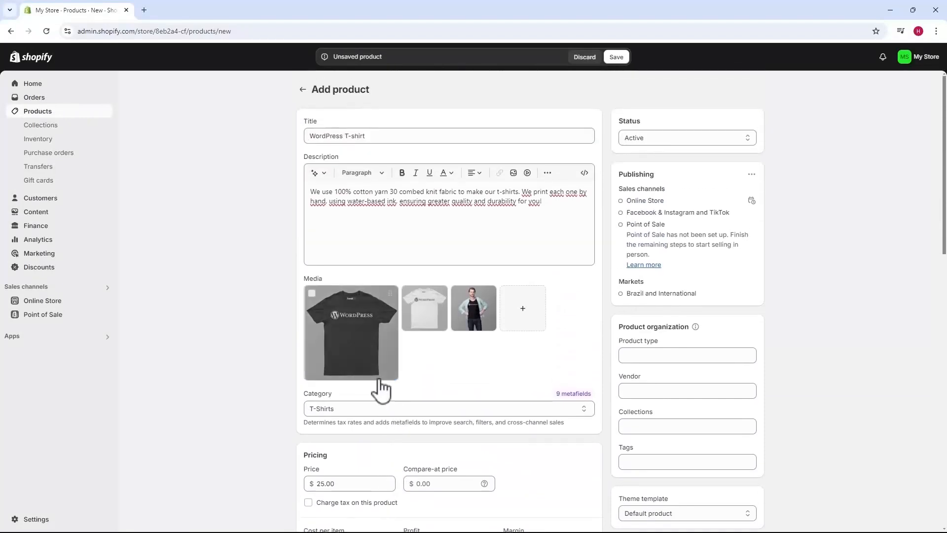
pyautogui.scroll(-15, 482, 429)
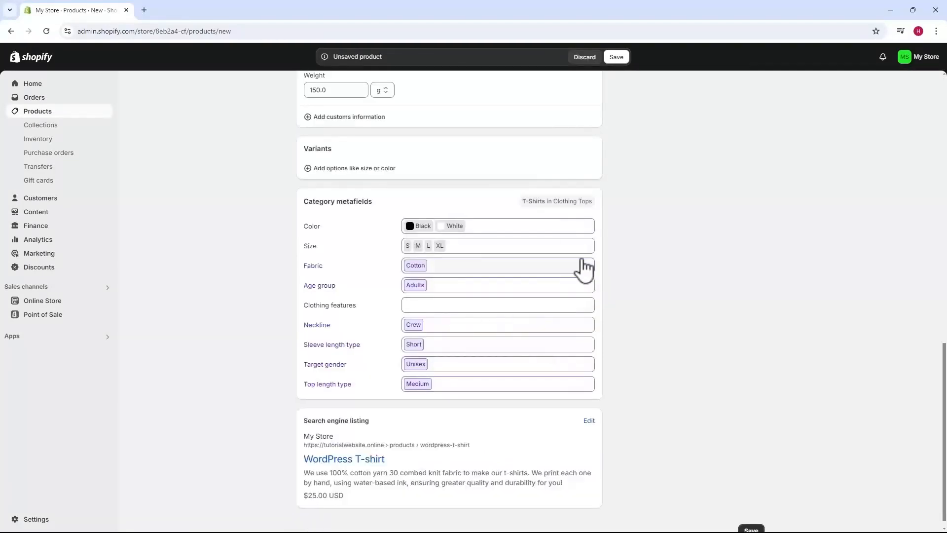
pyautogui.click(595, 232)
pyautogui.click(588, 236)
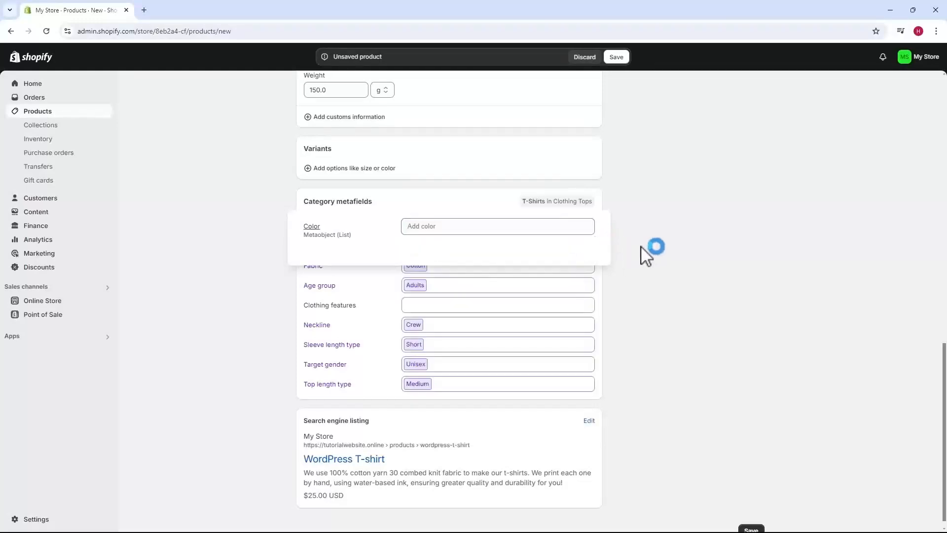
pyautogui.click(562, 228)
pyautogui.click(660, 249)
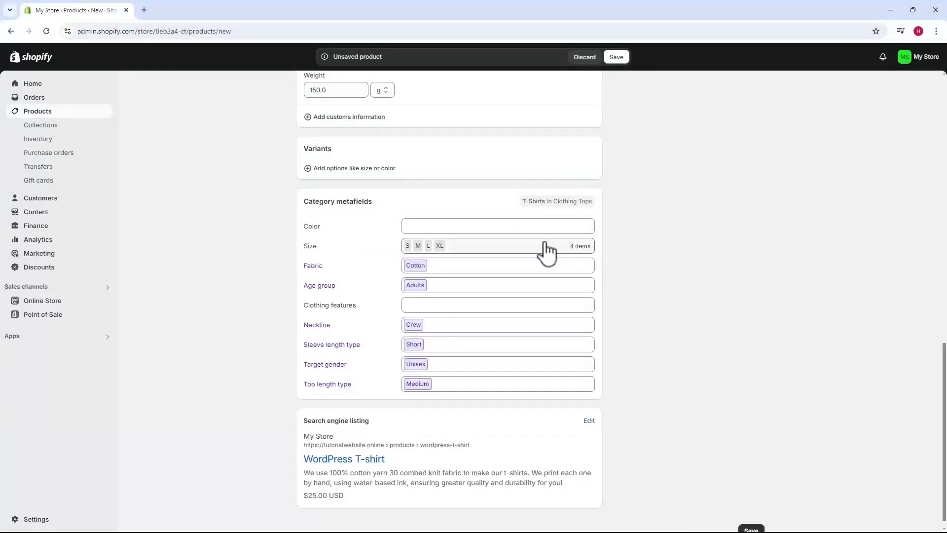
# Step: Remove the sizes XL, L, M and S from the Size category metafield
pyautogui.click(512, 253)
pyautogui.click(521, 246)
pyautogui.click(487, 246)
pyautogui.click(458, 246)
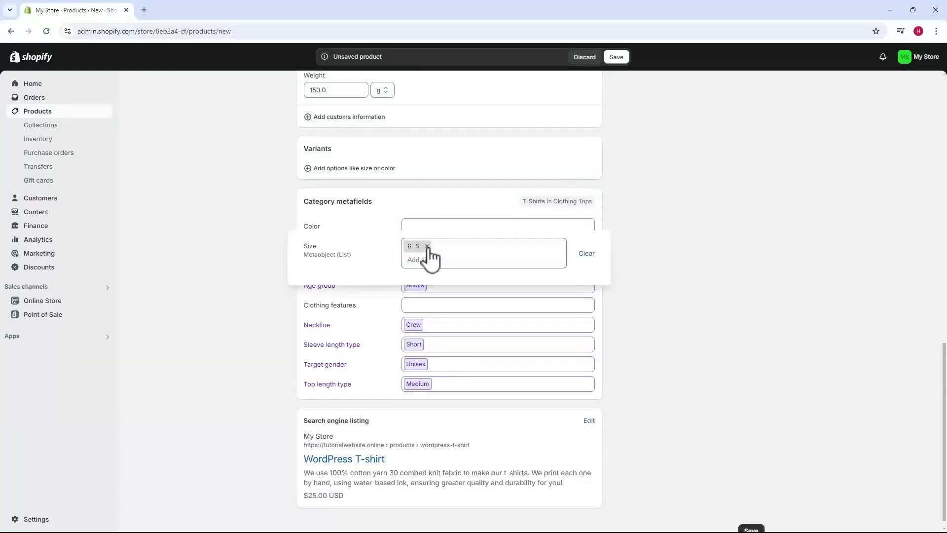
pyautogui.click(428, 247)
# Step: Clear the Fabric, Age group, Neckline, Sleeve length type, Target gender and Top length type category metafields
pyautogui.click(486, 249)
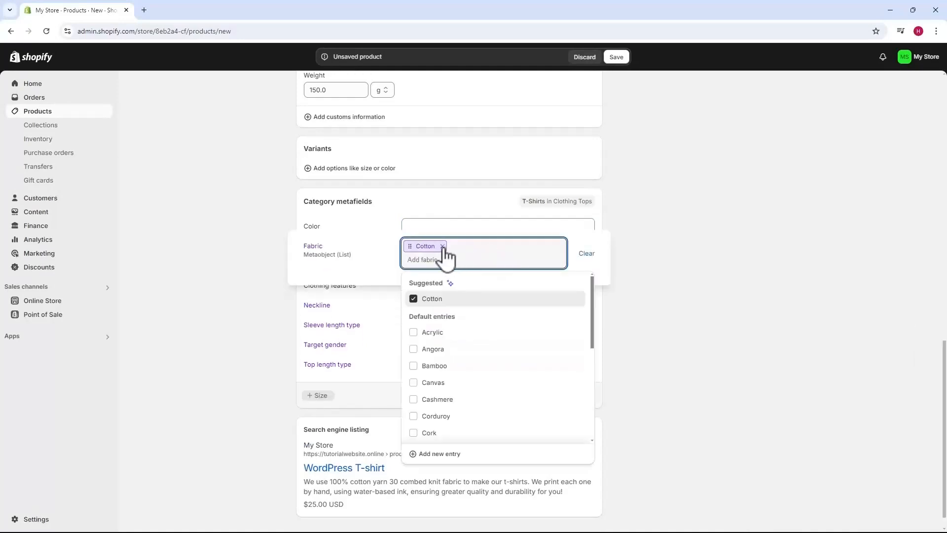
pyautogui.click(440, 246)
pyautogui.click(547, 276)
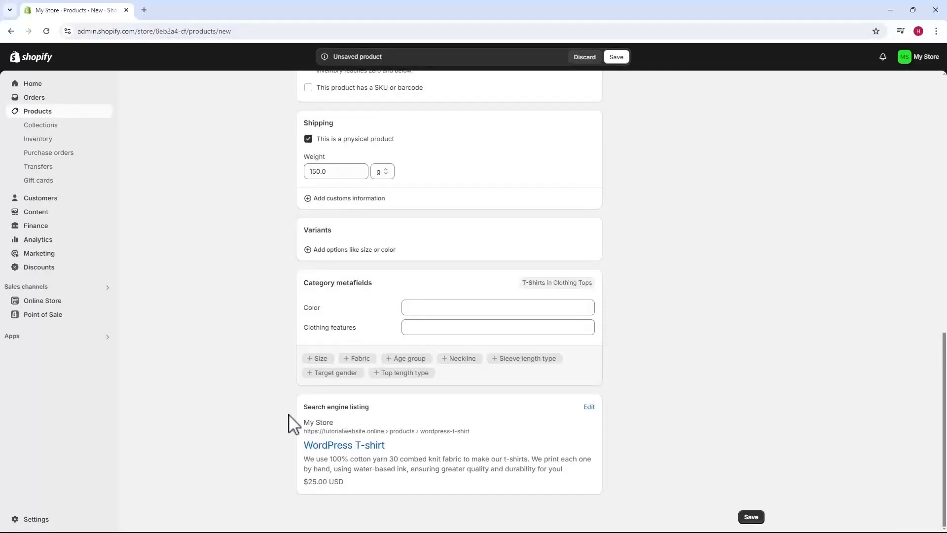
# Step: Open the search engine listing for editing and review its page title, meta description and URL handle
pyautogui.click(590, 408)
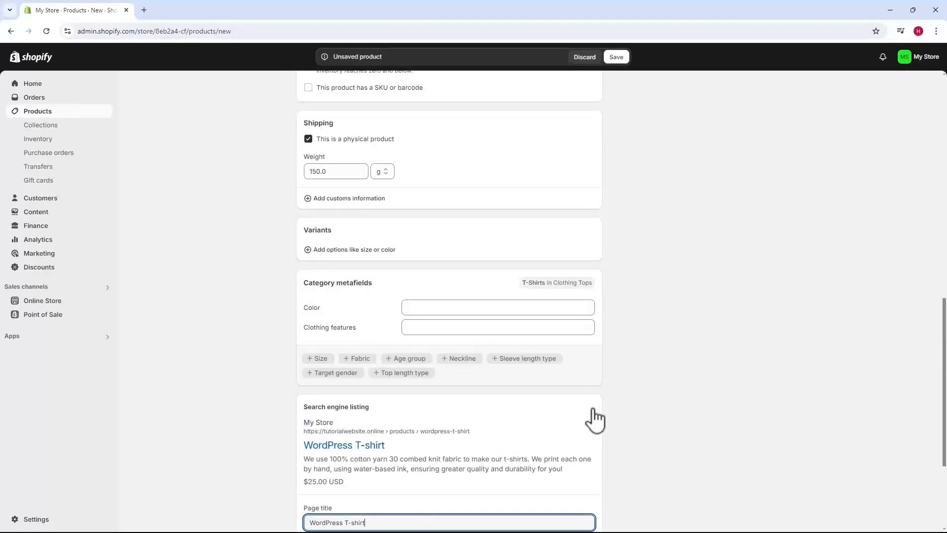
pyautogui.scroll(-3, 360, 383)
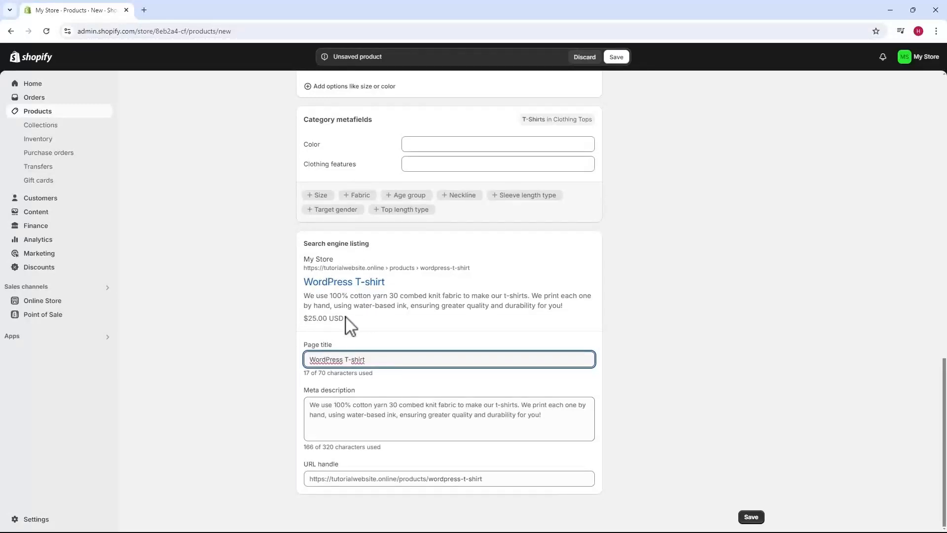
# Step: Examine the product organization fields for product type, collections and tags, along with the theme template setting
pyautogui.scroll(15, 611, 396)
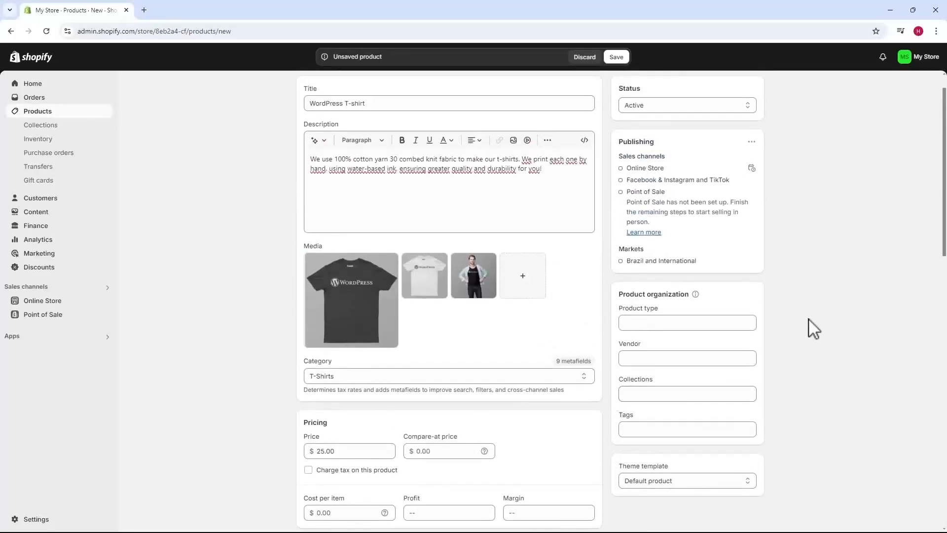
pyautogui.click(658, 323)
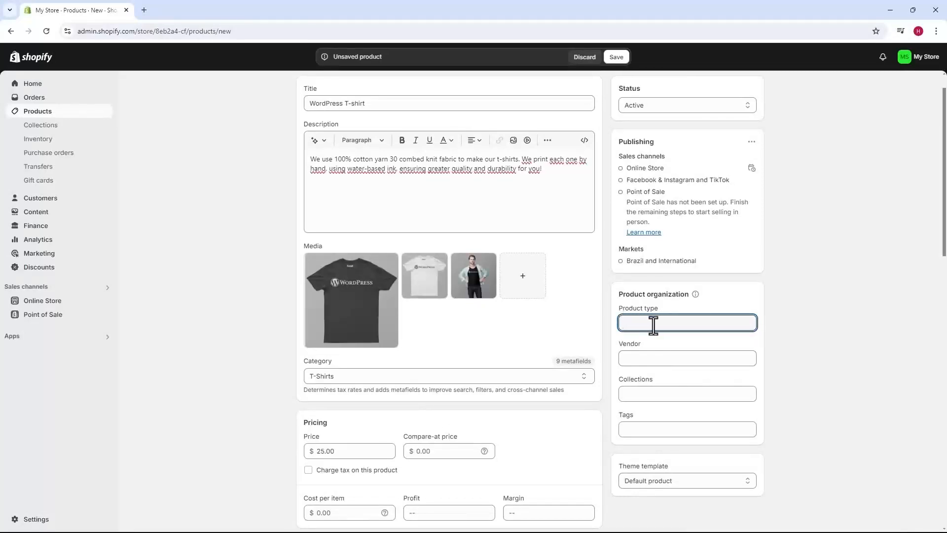
pyautogui.click(661, 395)
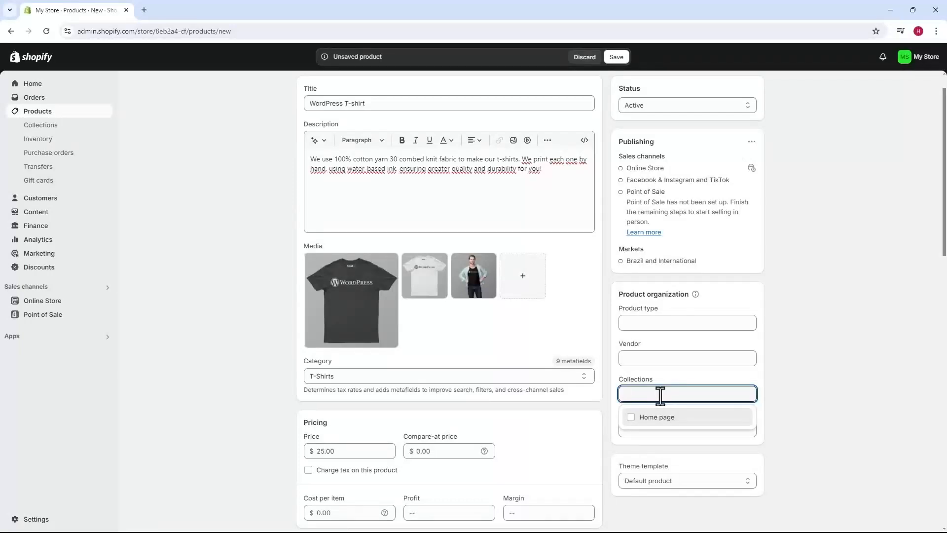
pyautogui.click(687, 429)
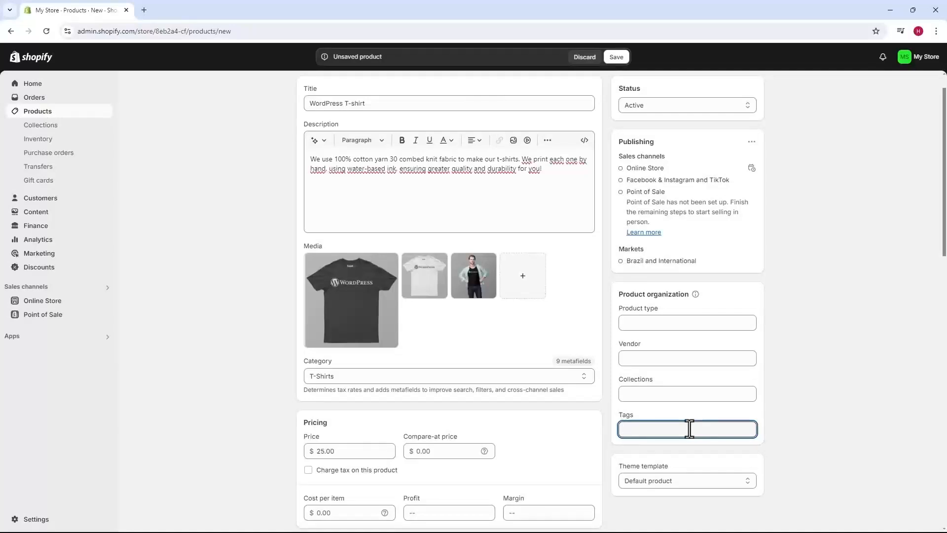
pyautogui.click(670, 321)
pyautogui.click(789, 329)
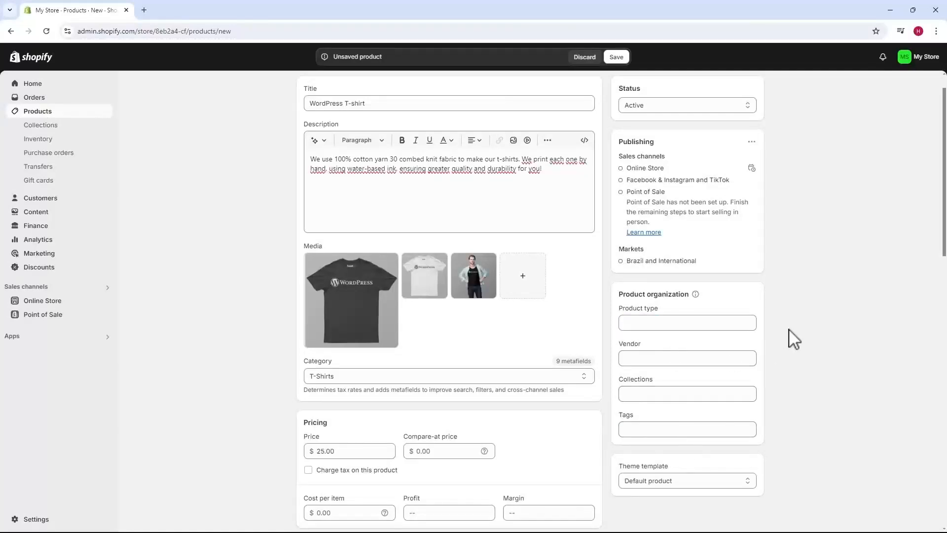
pyautogui.press('Tab')
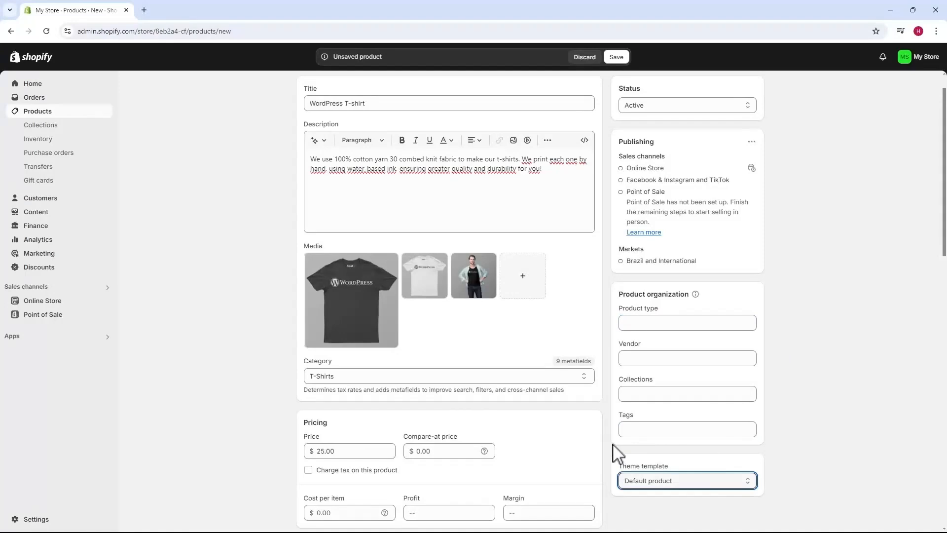
pyautogui.click(602, 439)
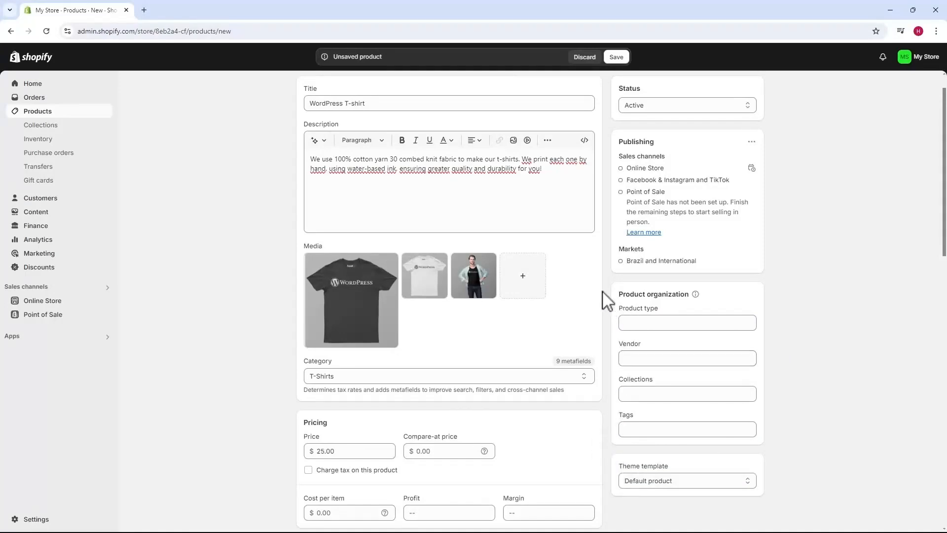
# Step: Save the WordPress T-shirt product and view its page in the online store
pyautogui.scroll(-15, 607, 301)
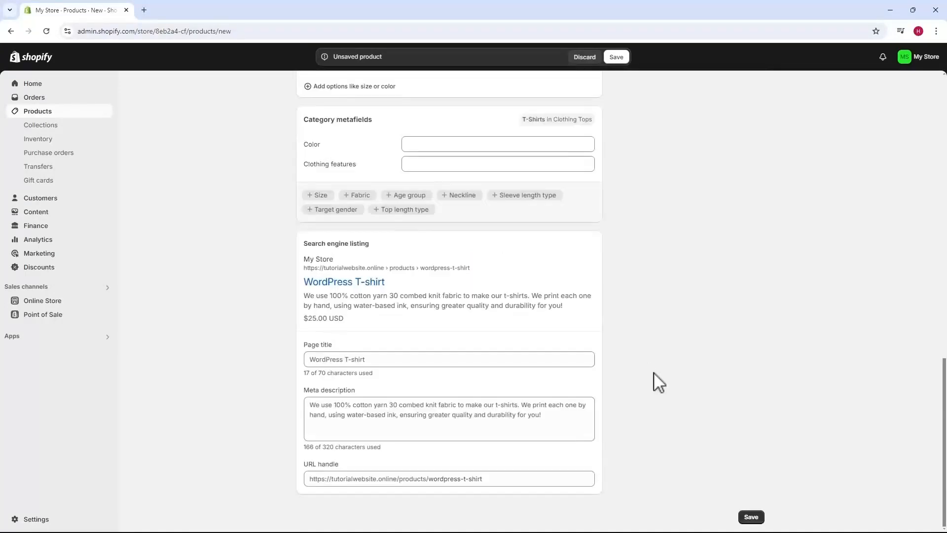
pyautogui.click(751, 518)
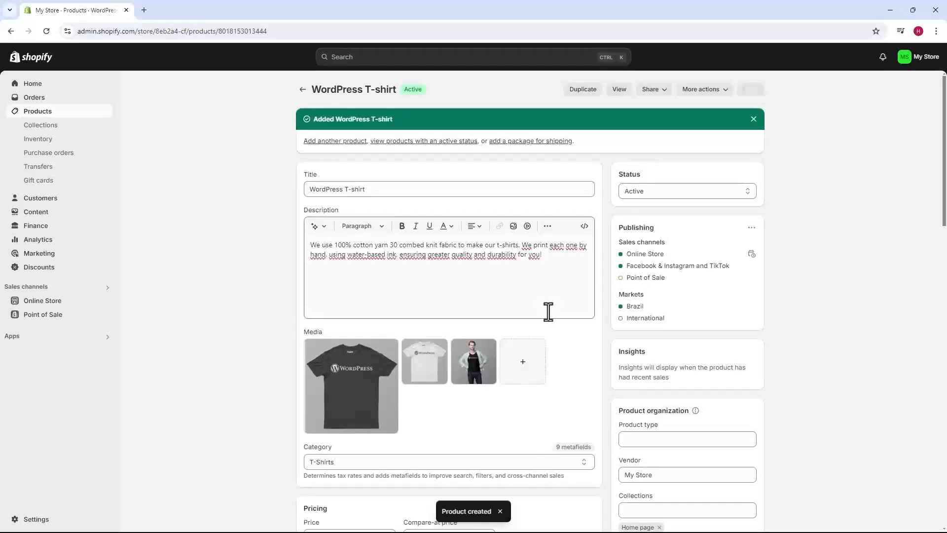
pyautogui.click(619, 91)
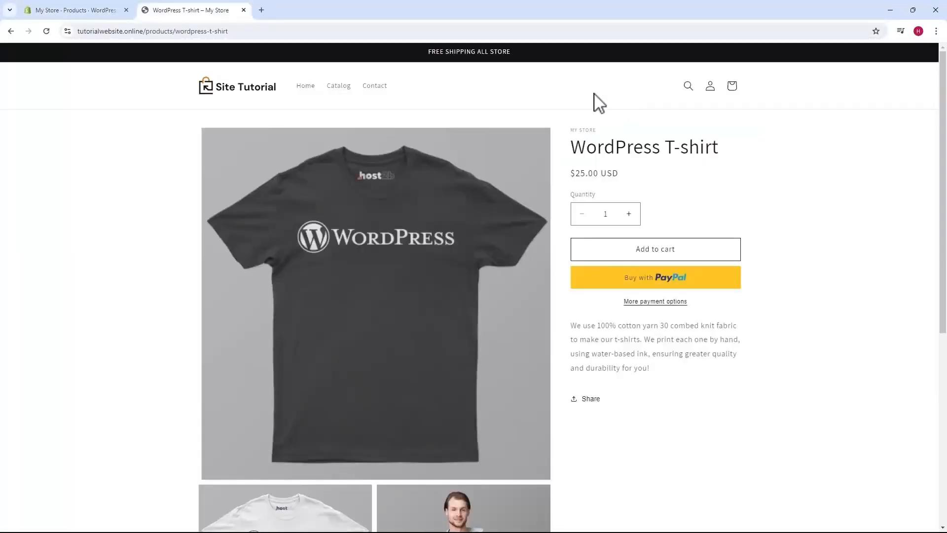